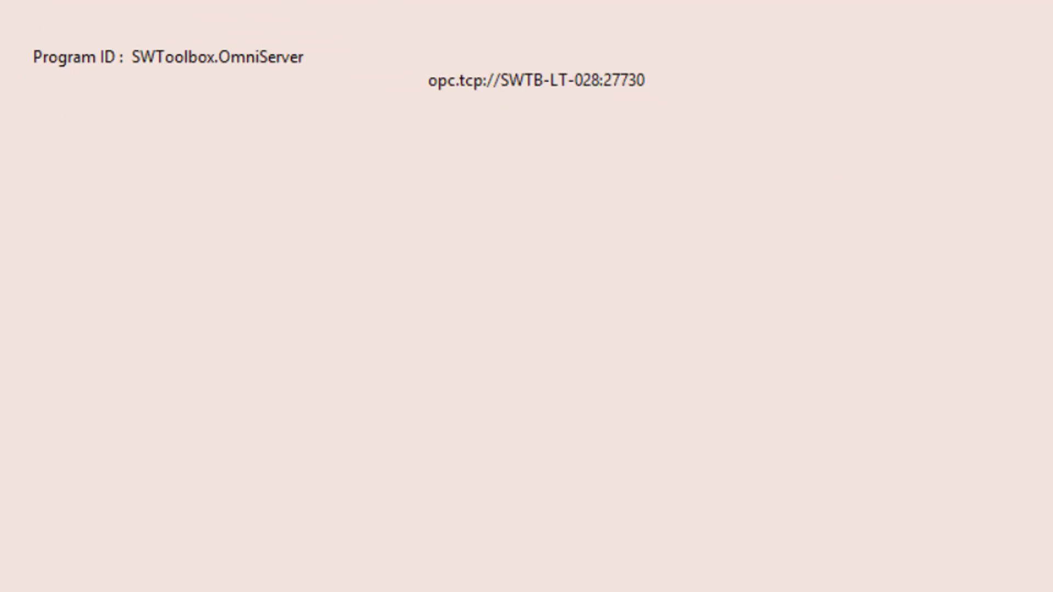
# Open the Database Wedges dialog from Cogent DataHub, with no wedges yet.
pyautogui.doubleClick(429, 189)
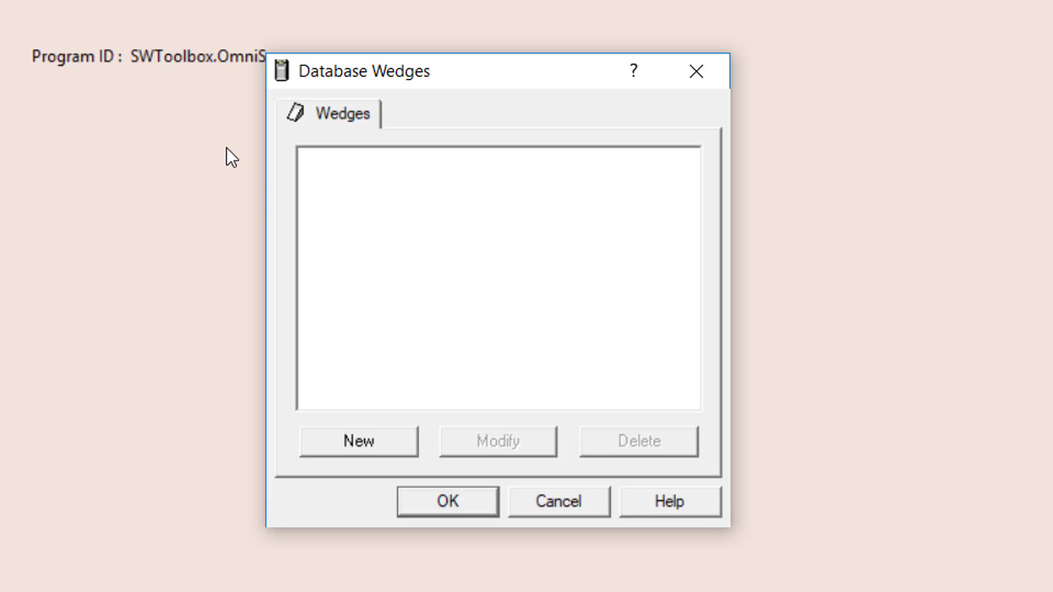
# Create a new wedge named Tank_Level described as 'Logs to SQL when tank level changes'.
pyautogui.click(357, 443)
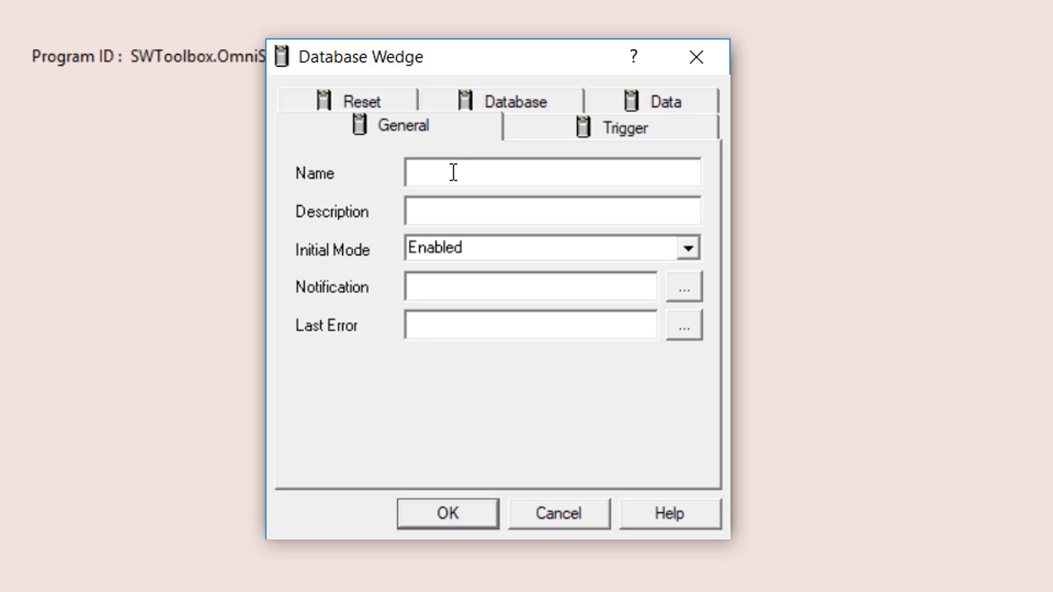
pyautogui.write('Tank_Level')
pyautogui.click(454, 213)
pyautogui.write('Logs ')
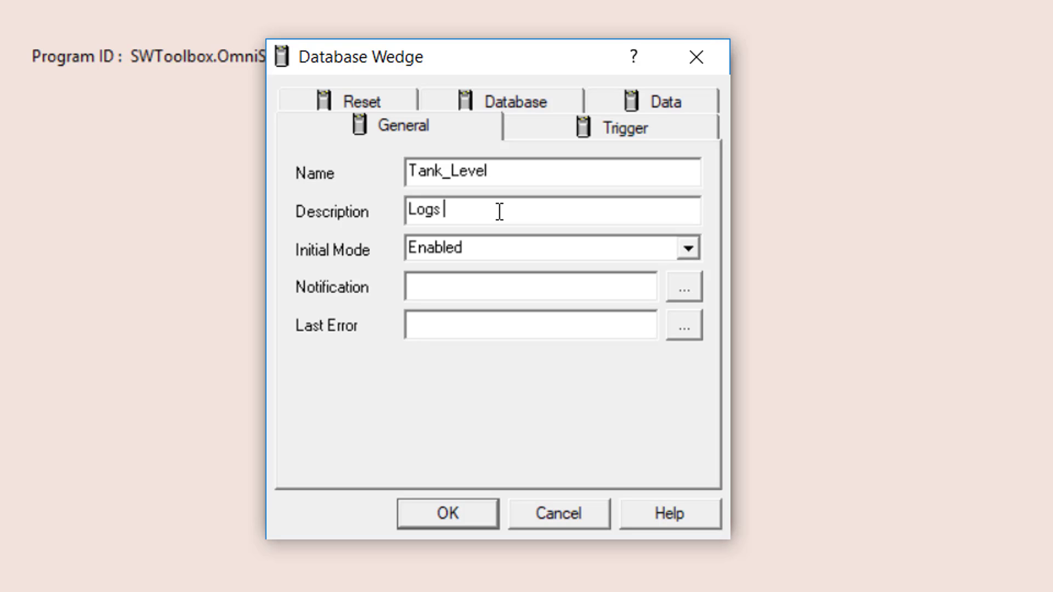
pyautogui.write('to SQL when tank le')
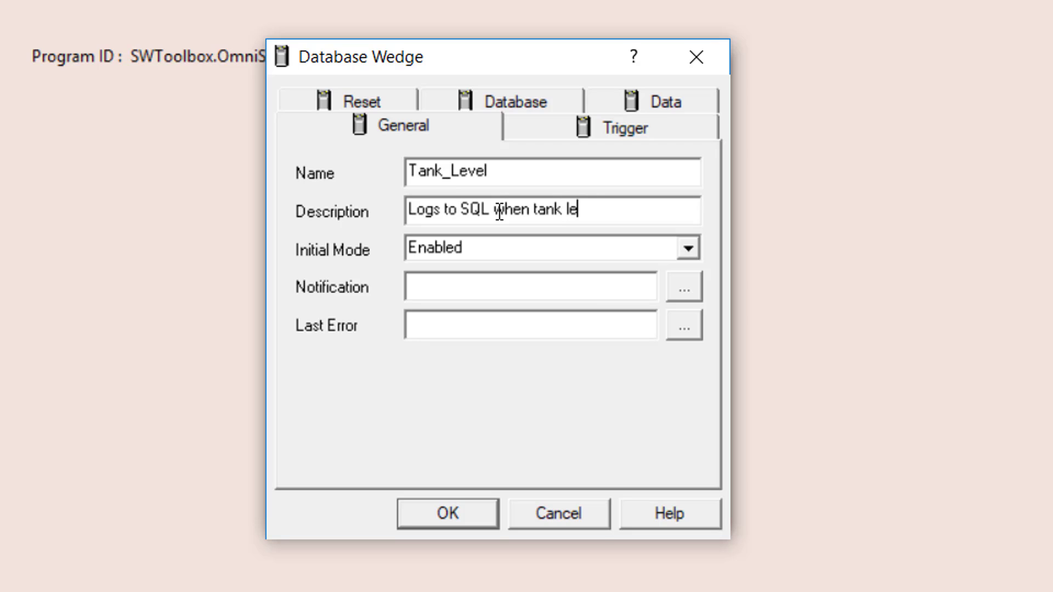
pyautogui.write('vel changes')
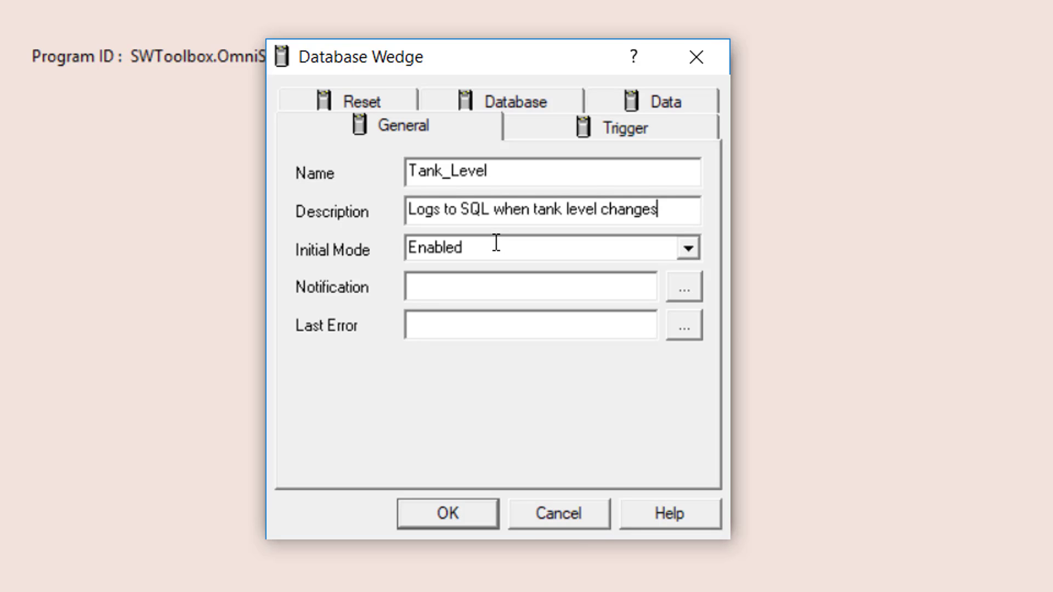
pyautogui.click(521, 298)
pyautogui.click(559, 323)
# On the Trigger tab, keep the trigger type set to Any new value.
pyautogui.click(592, 123)
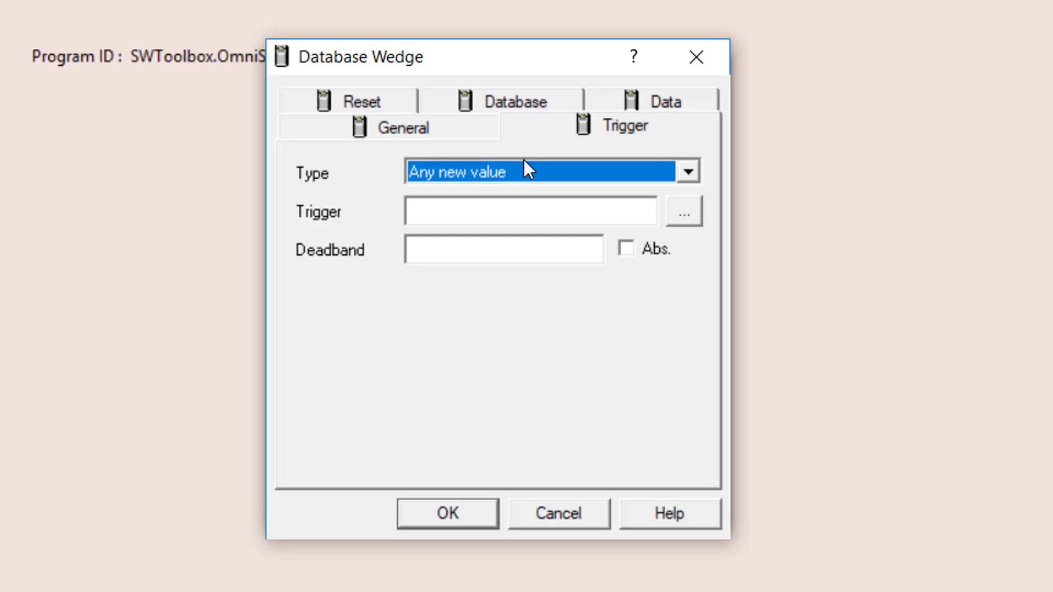
pyautogui.click(692, 172)
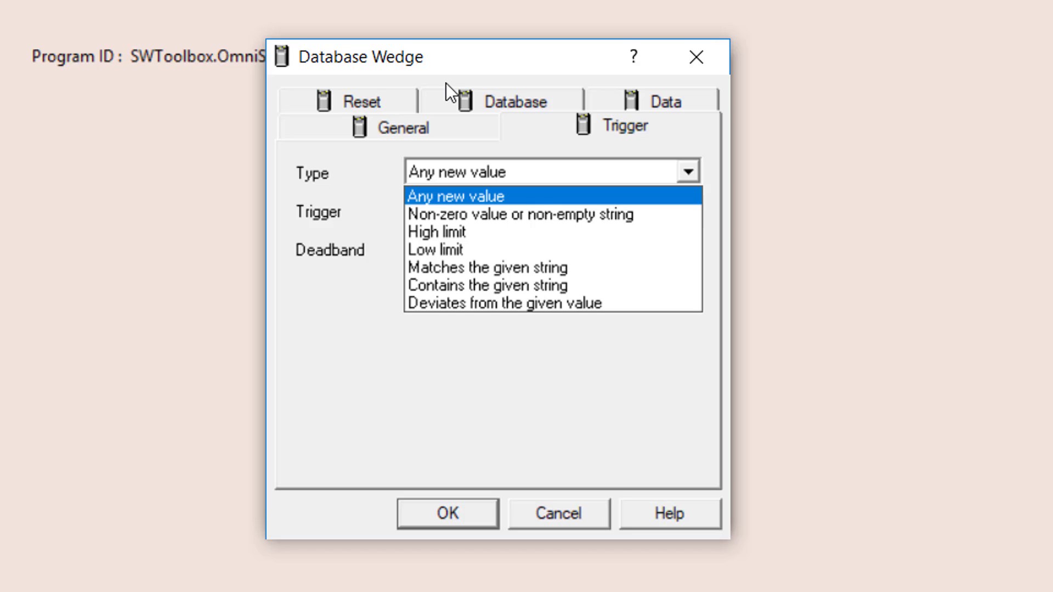
pyautogui.click(599, 197)
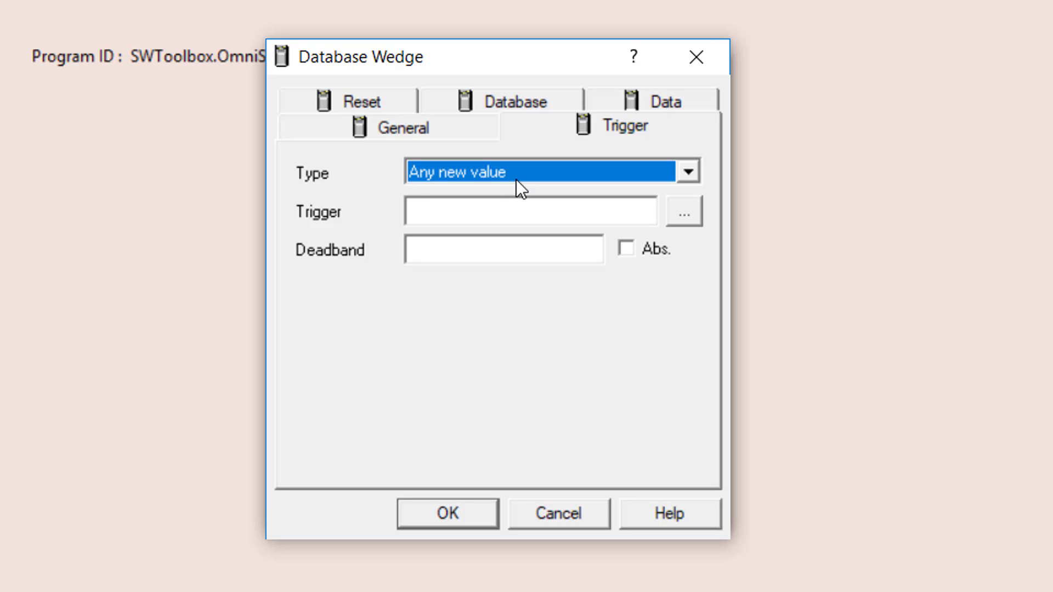
# Browse the data points and choose sensor1.TankLevel as the wedge's trigger.
pyautogui.click(488, 217)
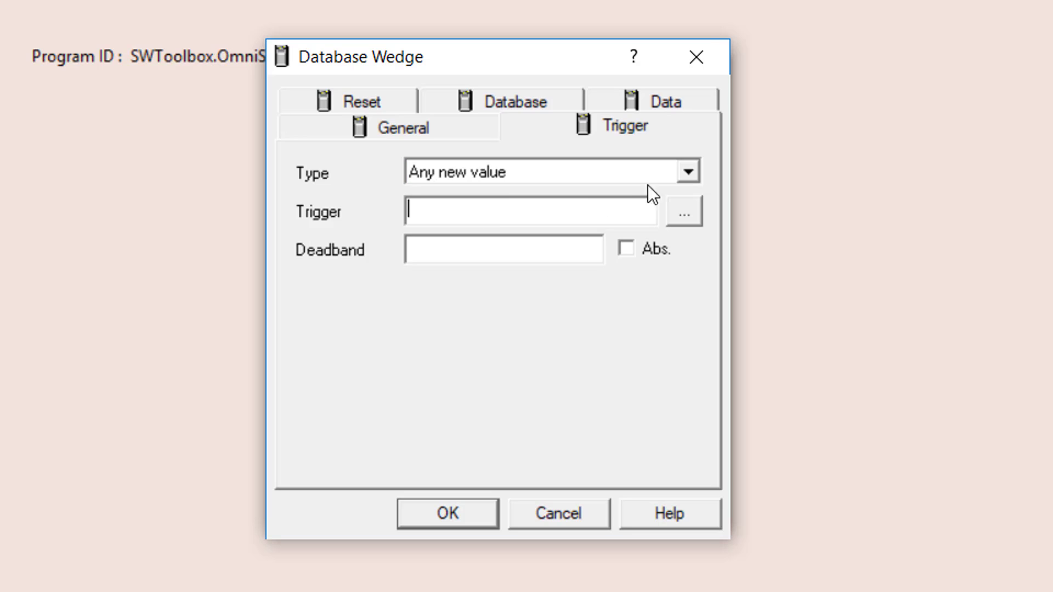
pyautogui.click(690, 212)
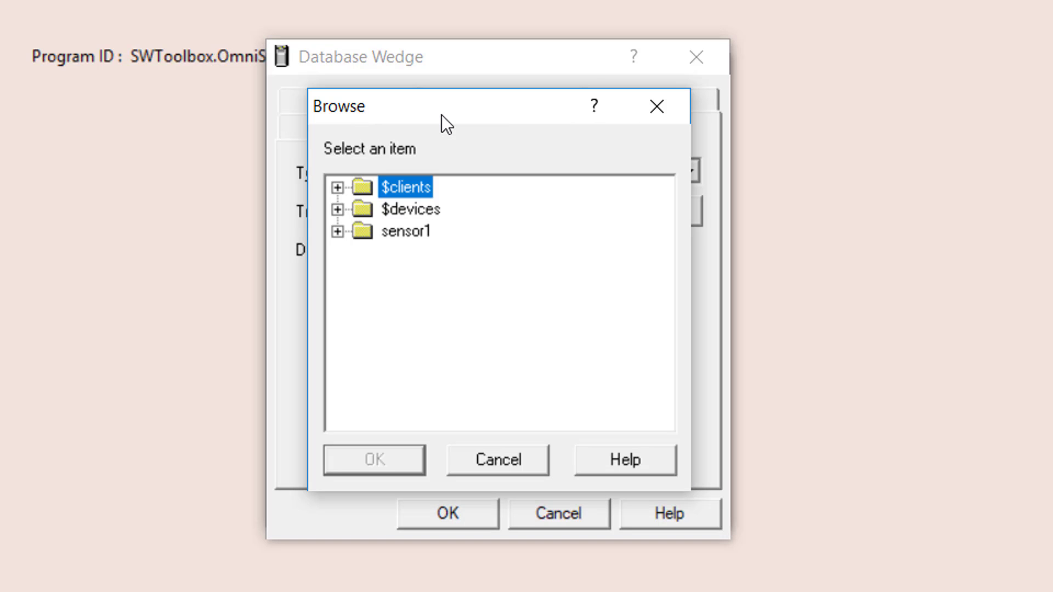
pyautogui.click(337, 230)
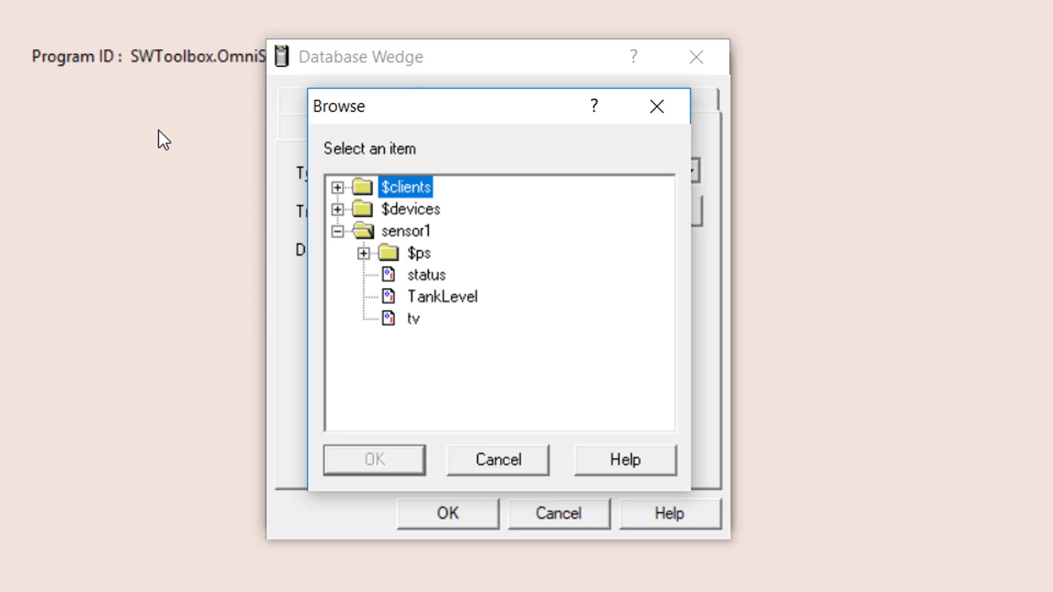
pyautogui.click(442, 297)
pyautogui.click(392, 466)
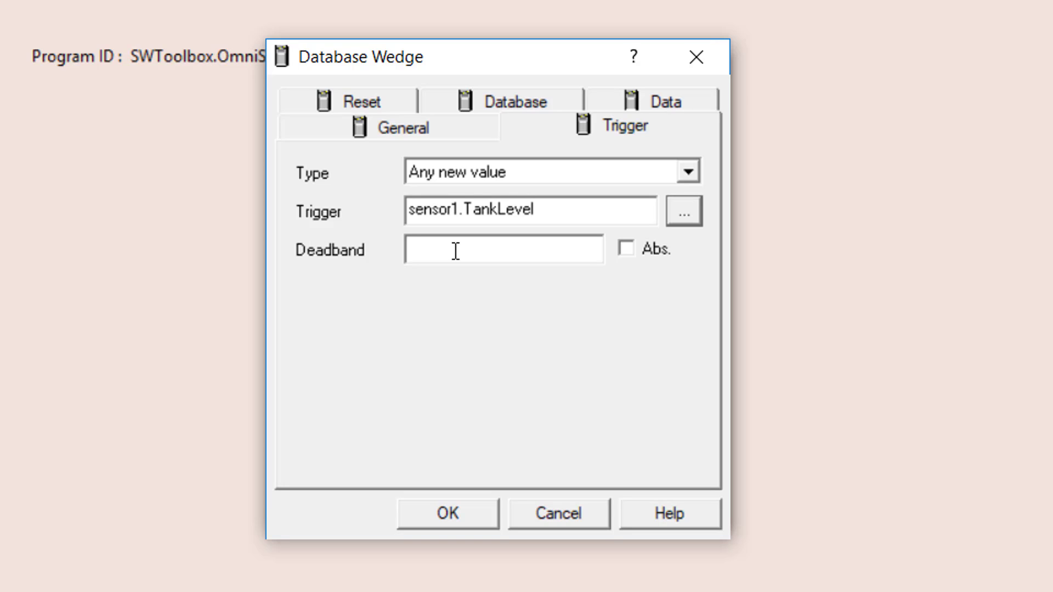
pyautogui.click(501, 246)
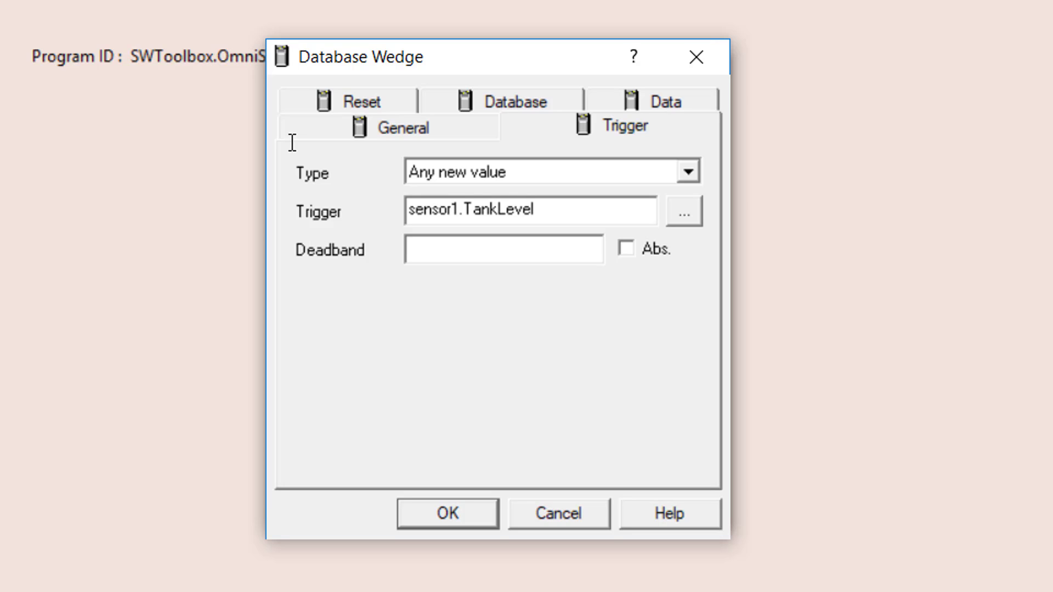
pyautogui.write('5')
pyautogui.click(626, 249)
pyautogui.hotkey('shift', 'Home')
pyautogui.press('BackSpace')
# On the Reset tab, pick sensor1.TankLevel as the Reset Item.
pyautogui.click(364, 101)
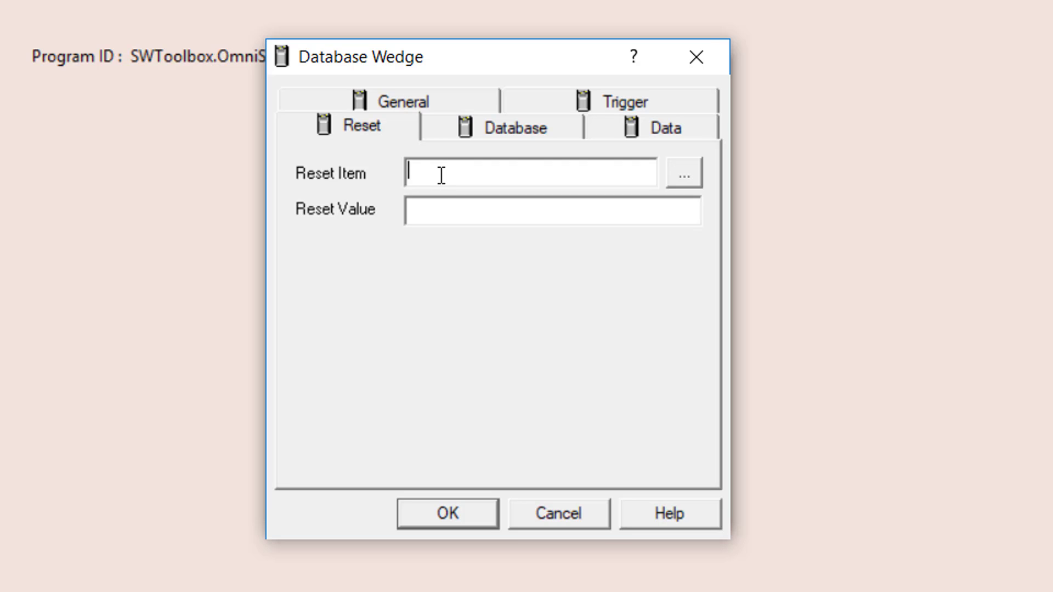
pyautogui.click(673, 176)
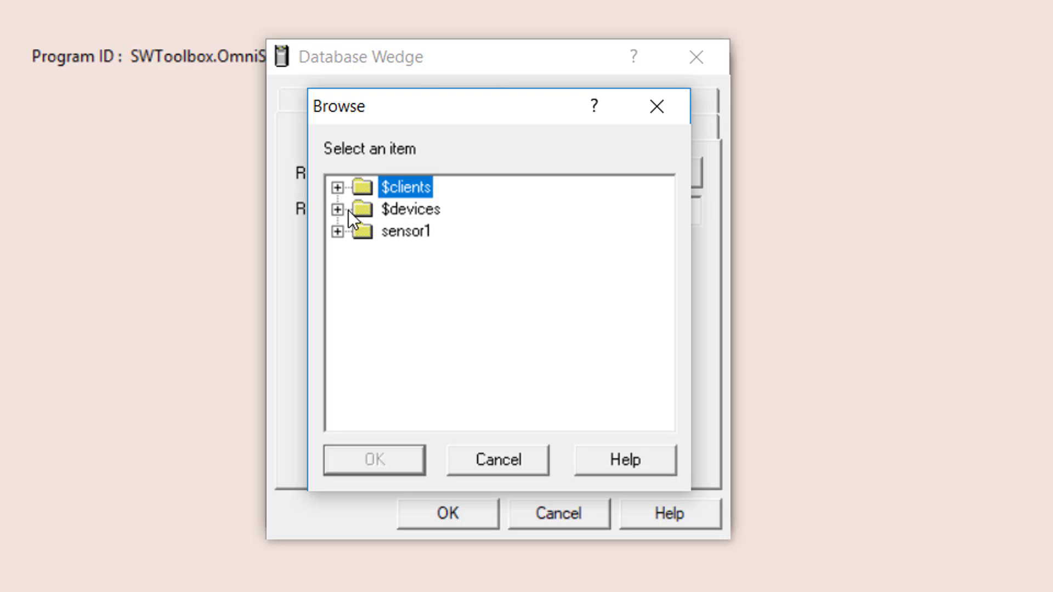
pyautogui.click(335, 230)
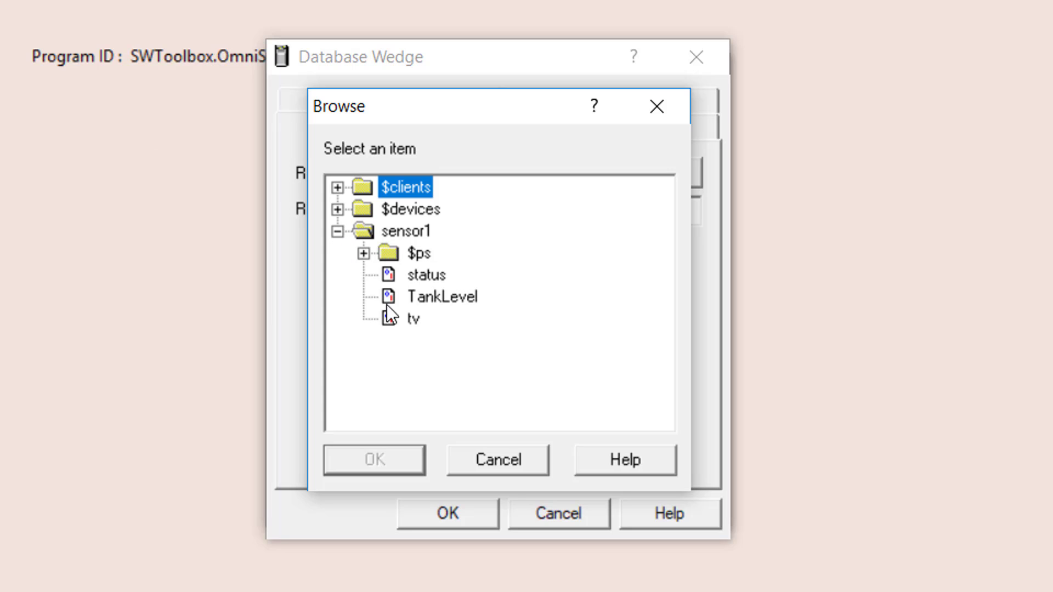
pyautogui.click(419, 296)
pyautogui.click(374, 460)
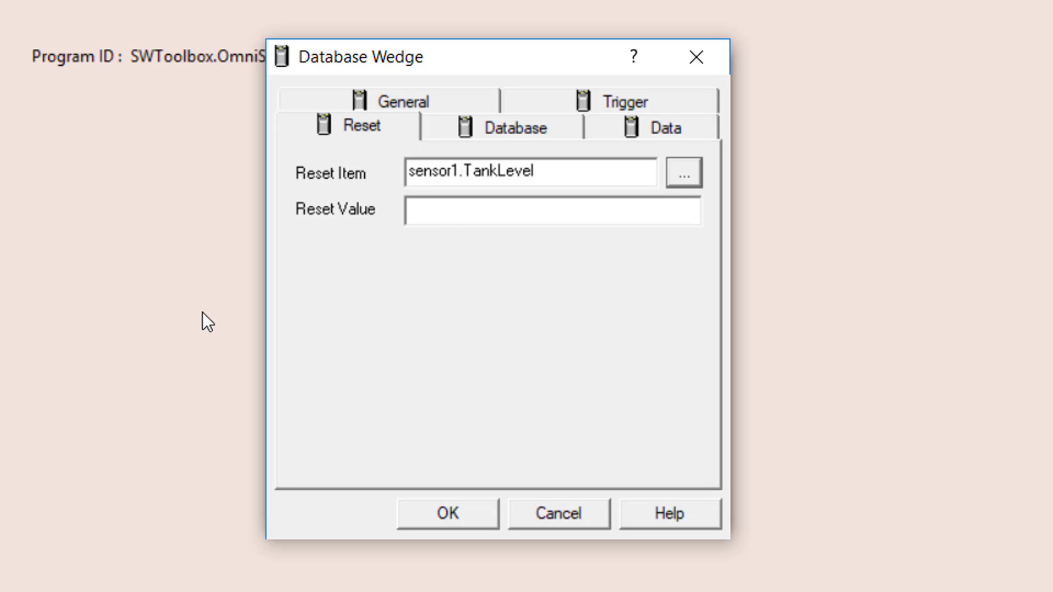
# Enter 0 as the reset value for sensor1.TankLevel.
pyautogui.click(444, 214)
pyautogui.write('0')
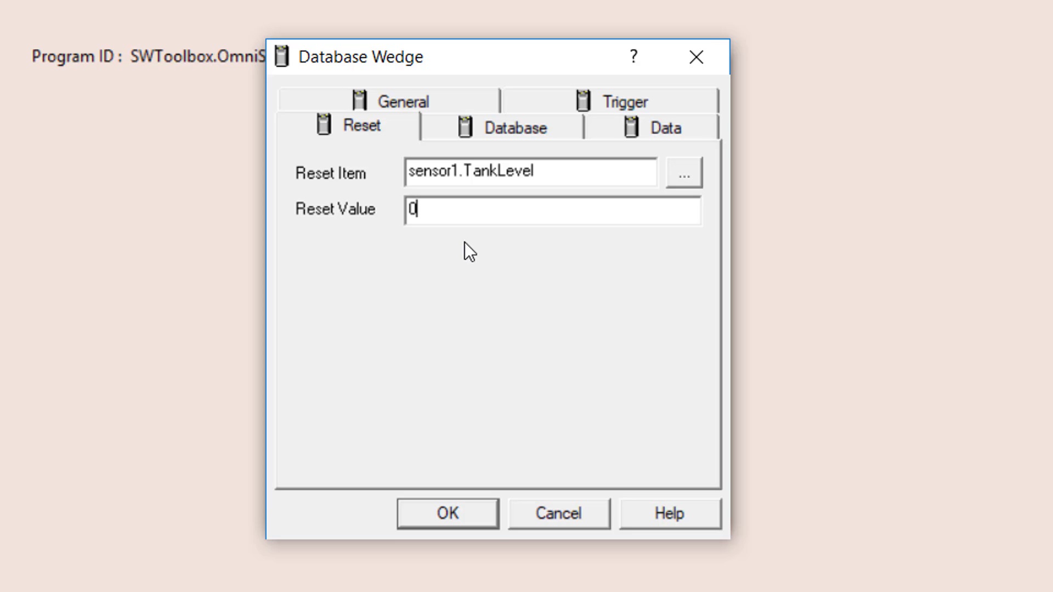
# Switch to the wedge's Database settings to set up its connection.
pyautogui.click(462, 137)
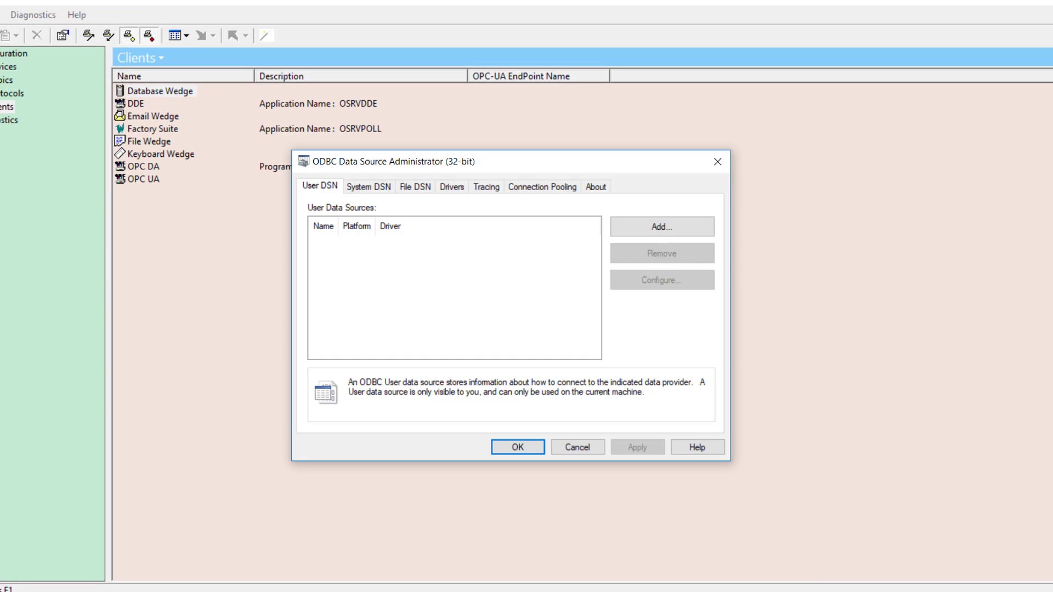
# Move the ODBC Administrator aside and list System DSNs, revealing ProcessDB.
pyautogui.moveTo(411, 165); pyautogui.dragTo(759, 96)
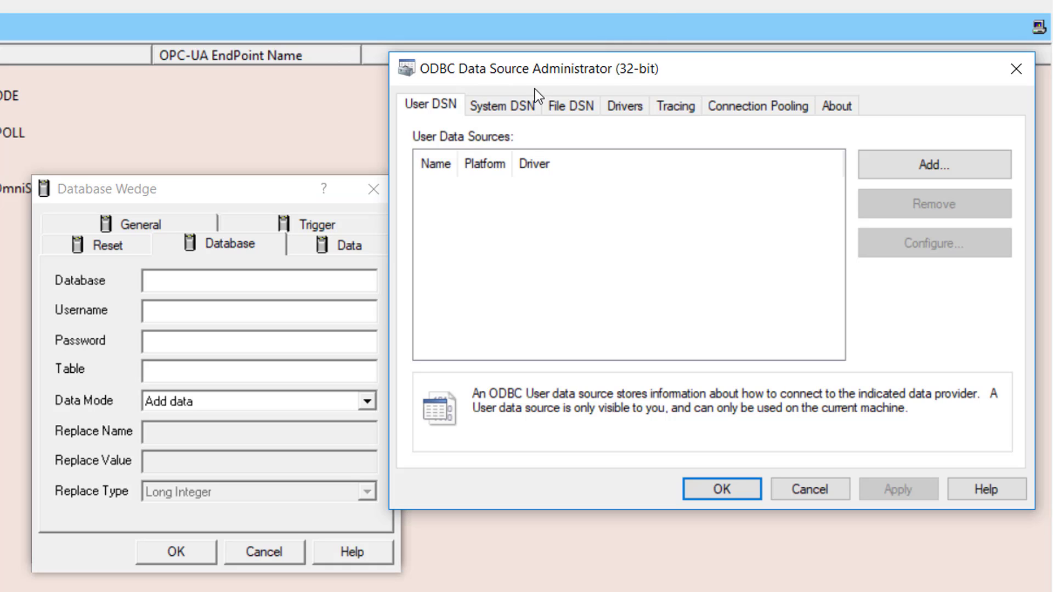
pyautogui.click(518, 104)
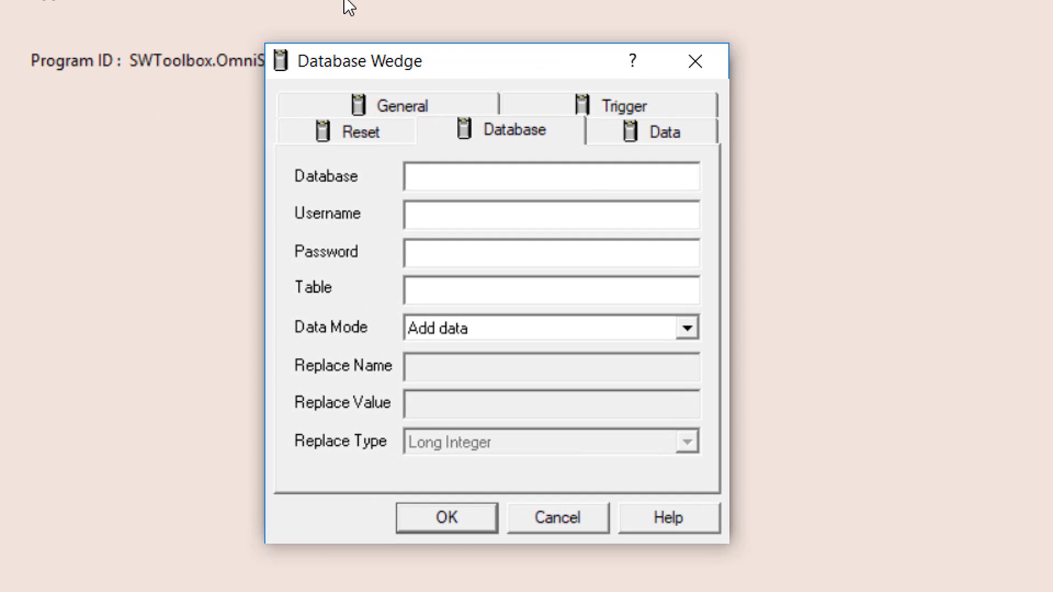
# Enter ProcessDB as the database and fill in the domain username and password.
pyautogui.write('ProcessDB')
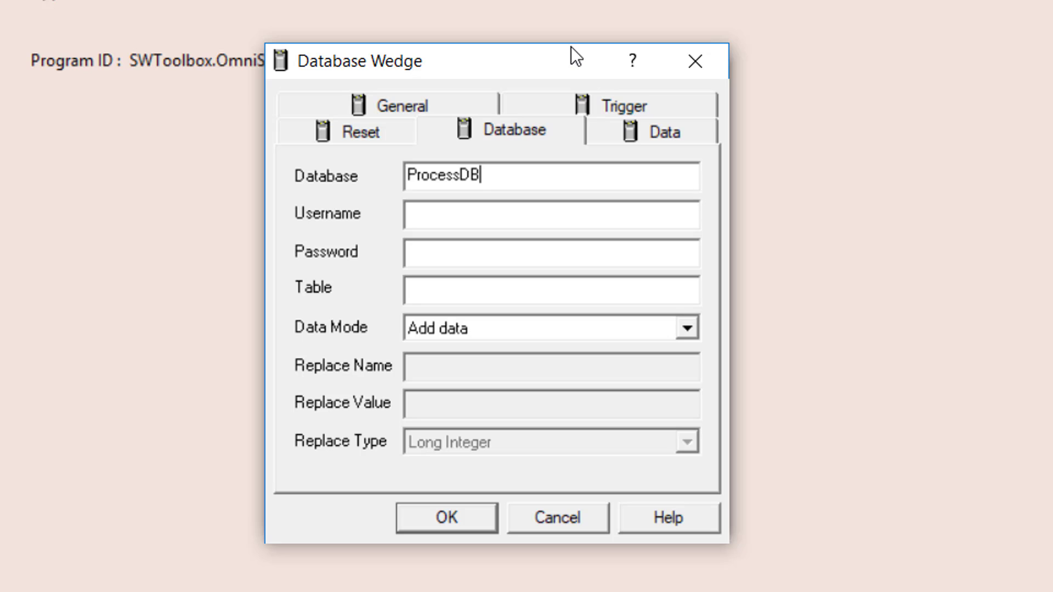
pyautogui.click(451, 213)
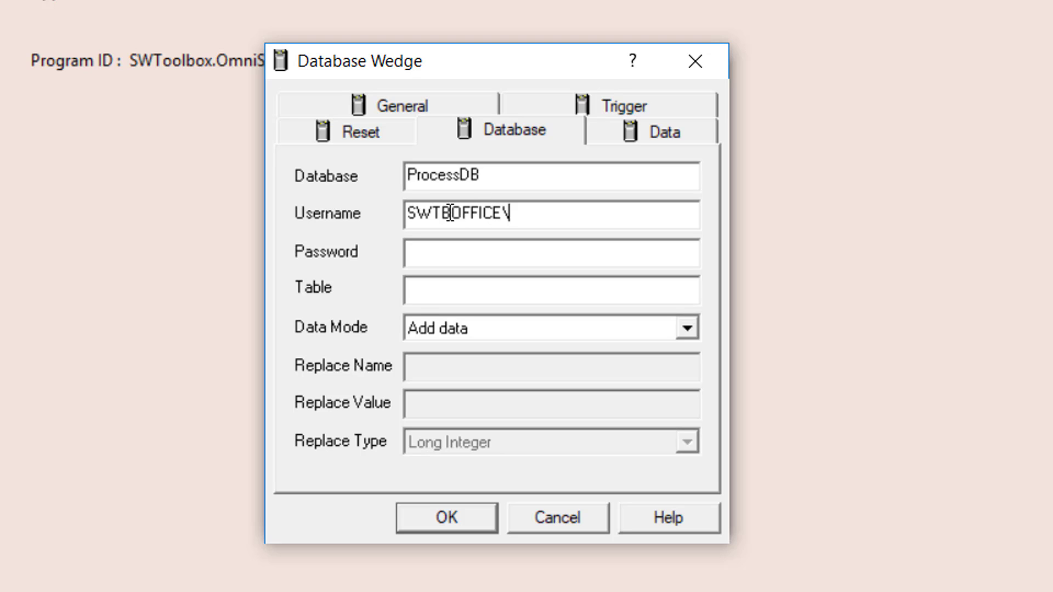
pyautogui.press('Tab')
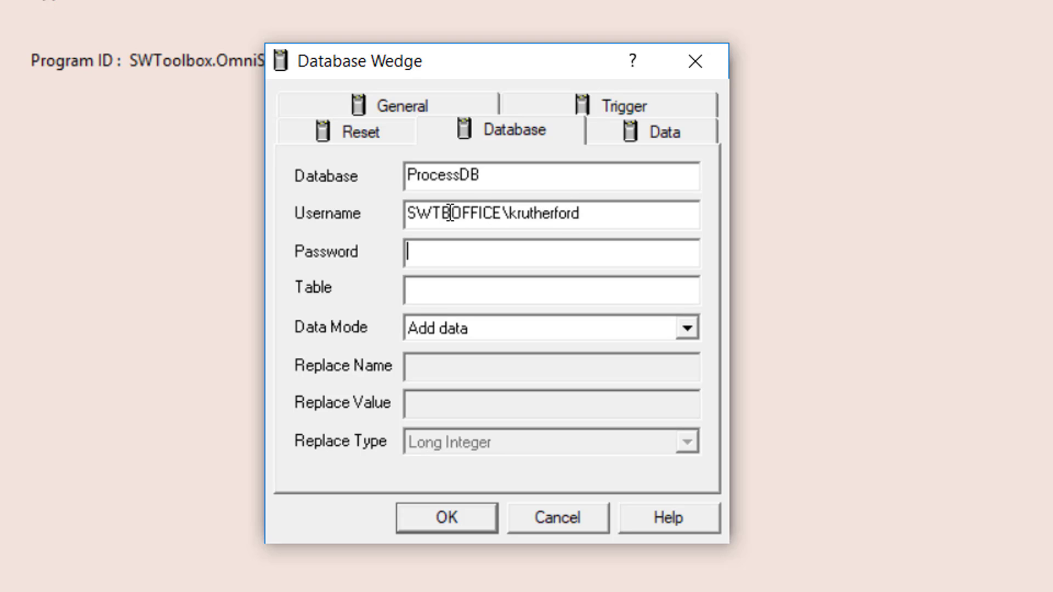
pyautogui.write('********')
pyautogui.press('Tab')
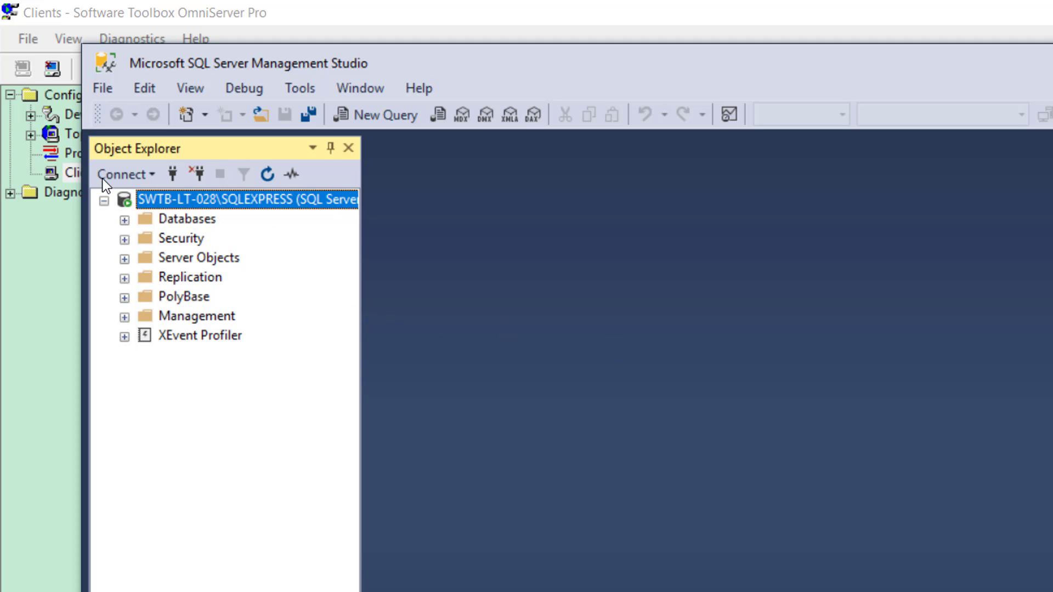
# In Object Explorer, expand Databases > ProcessDB > Tables and select dbo.TankLevel.
pyautogui.click(125, 220)
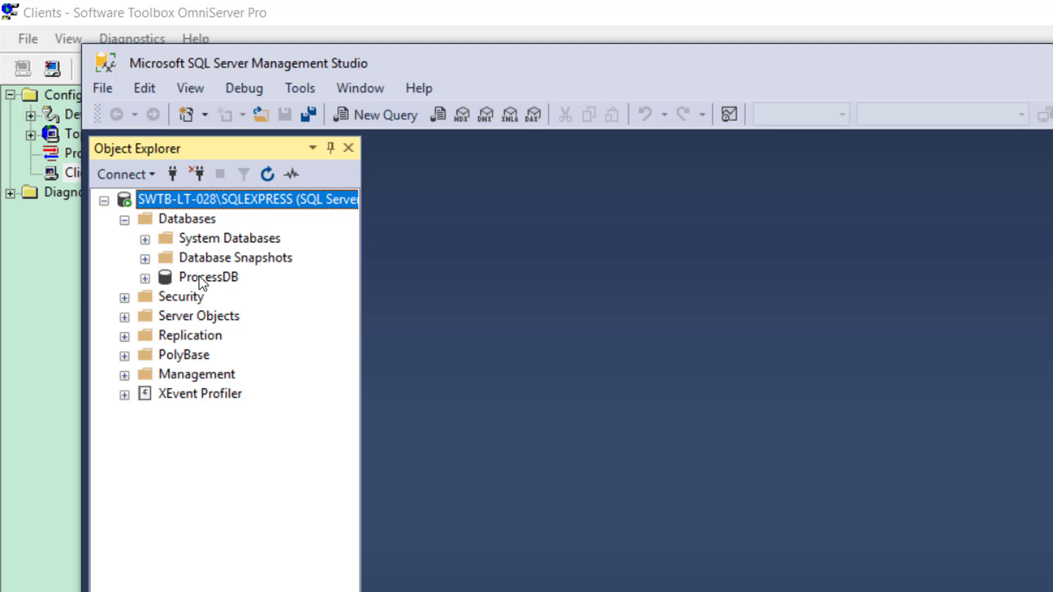
pyautogui.click(145, 278)
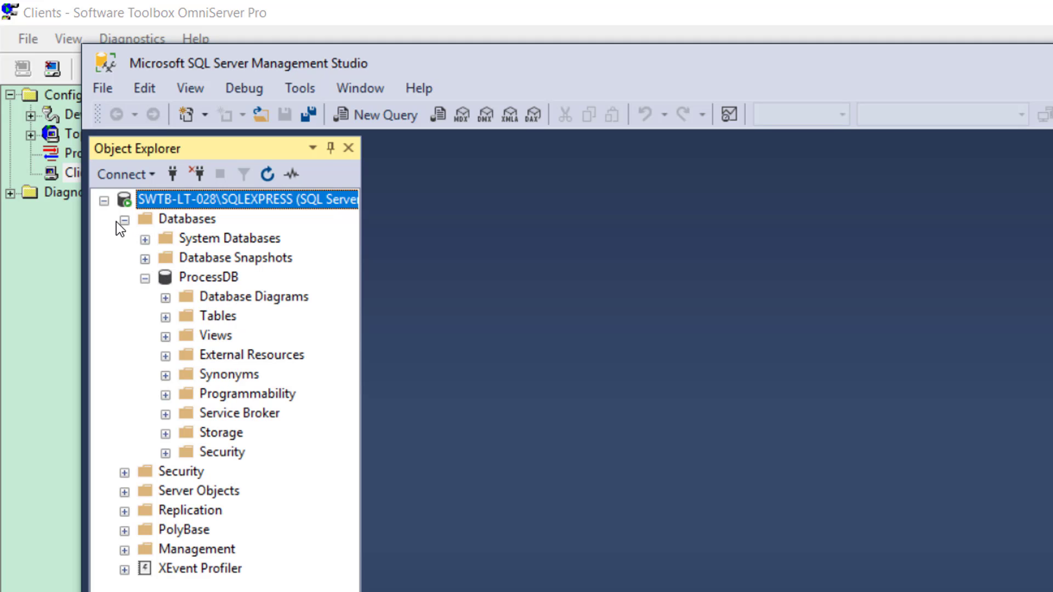
pyautogui.click(165, 316)
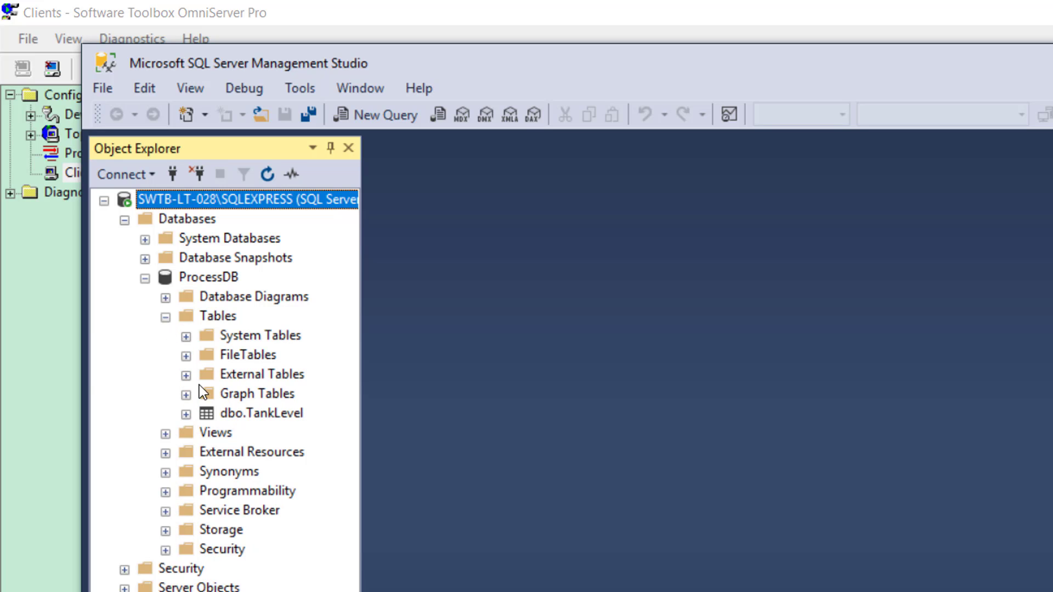
pyautogui.click(269, 416)
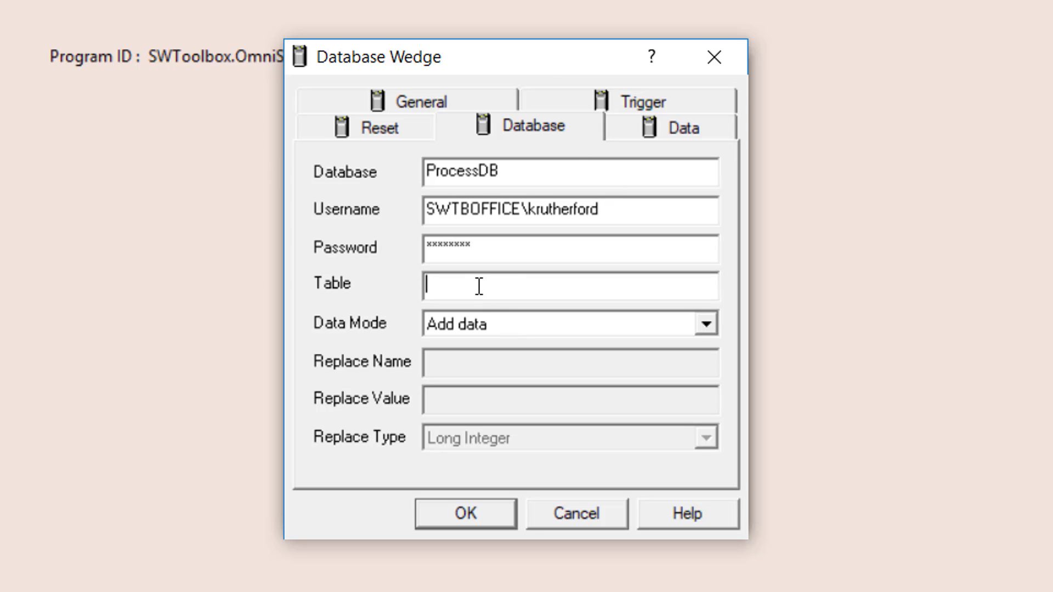
# Enter TankLevel as the wedge's table and choose Replace data as its data mode.
pyautogui.write('TankLevel')
pyautogui.click(707, 325)
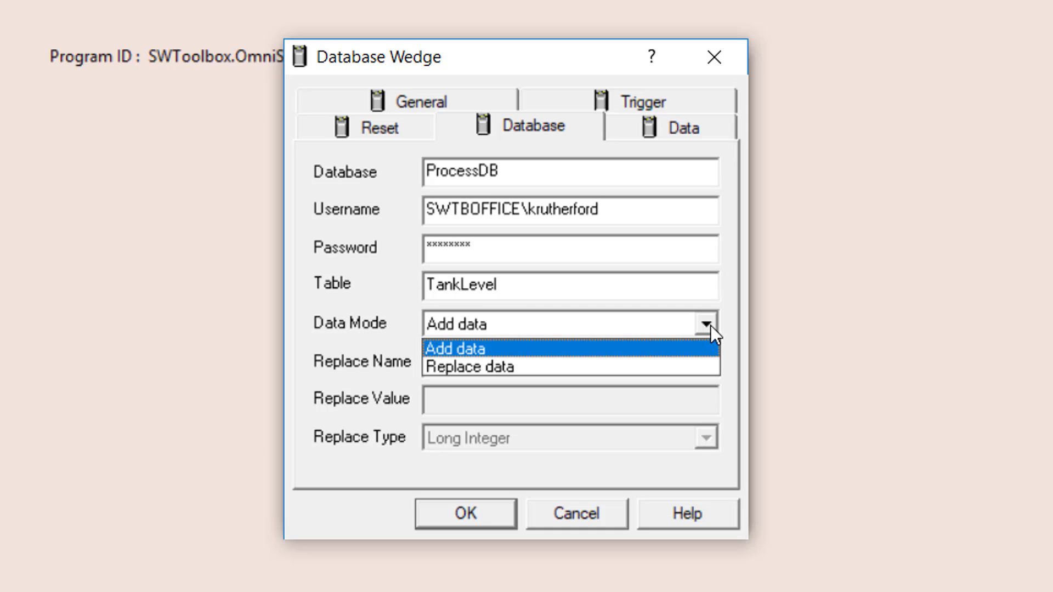
pyautogui.click(707, 325)
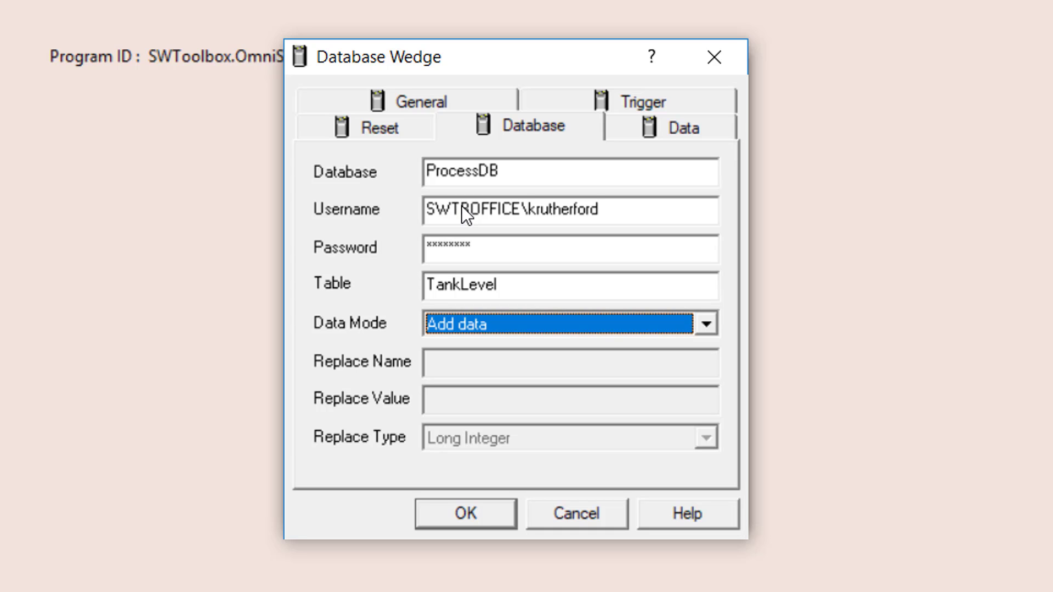
pyautogui.hotkey('alt', 'Down')
pyautogui.click(669, 365)
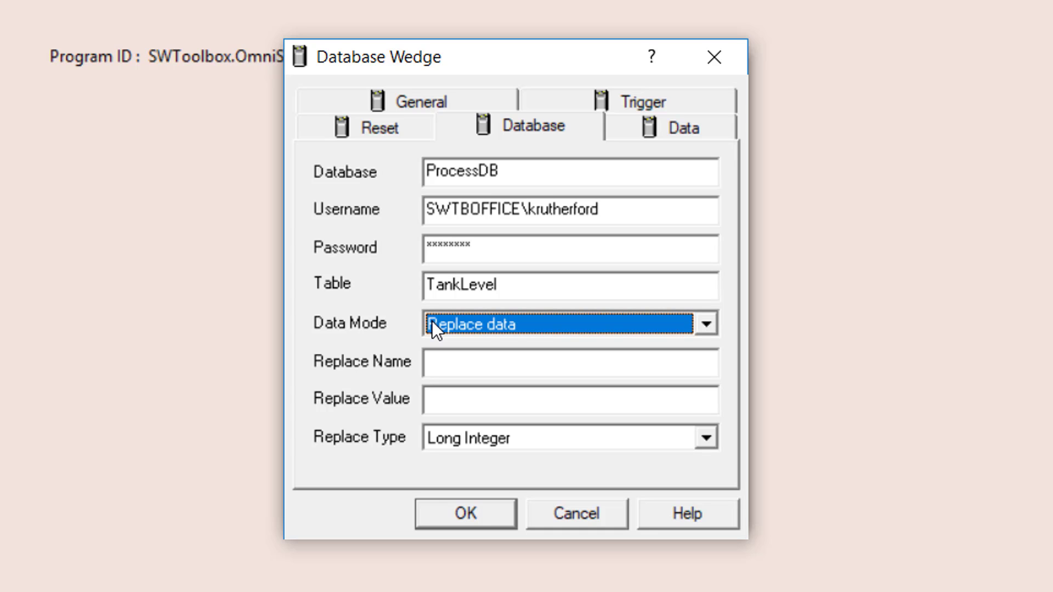
# Return the wedge's data mode from Replace data to Add data and show its empty Data column list.
pyautogui.click(462, 362)
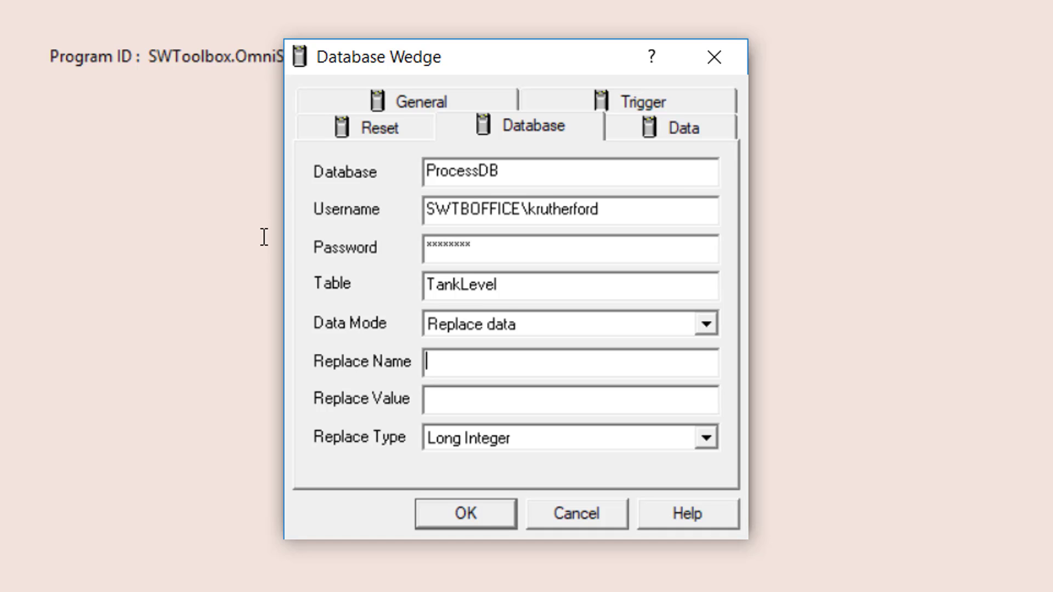
pyautogui.click(507, 404)
pyautogui.click(674, 328)
pyautogui.press('Up')
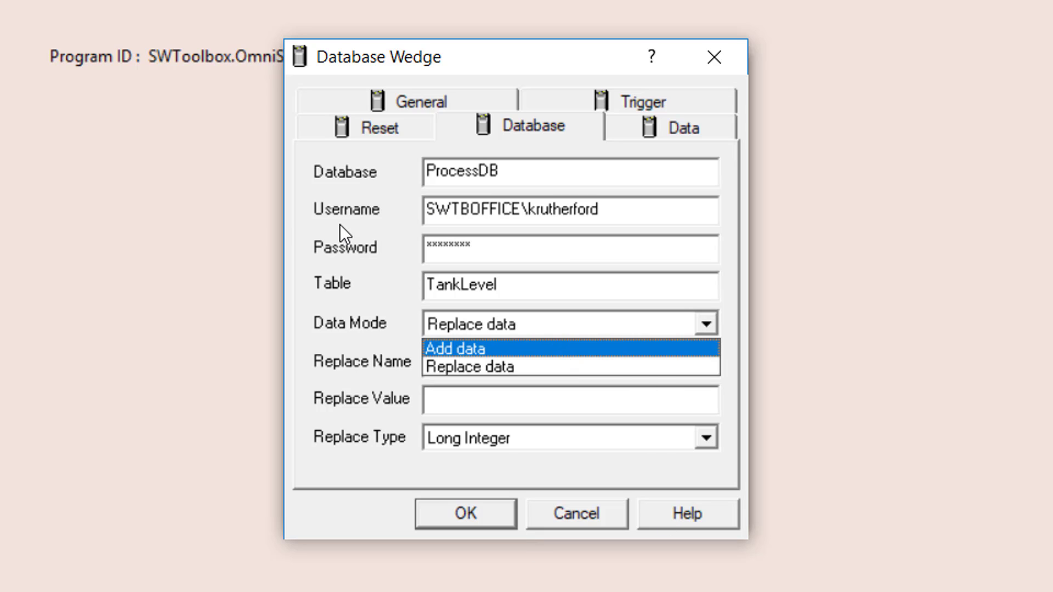
pyautogui.press('Return')
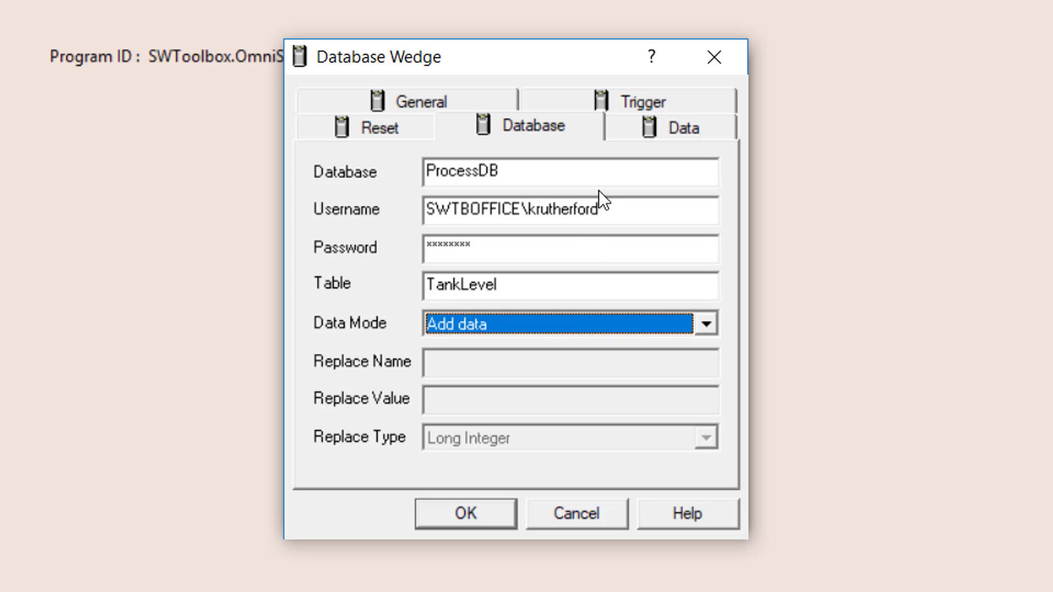
pyautogui.click(653, 124)
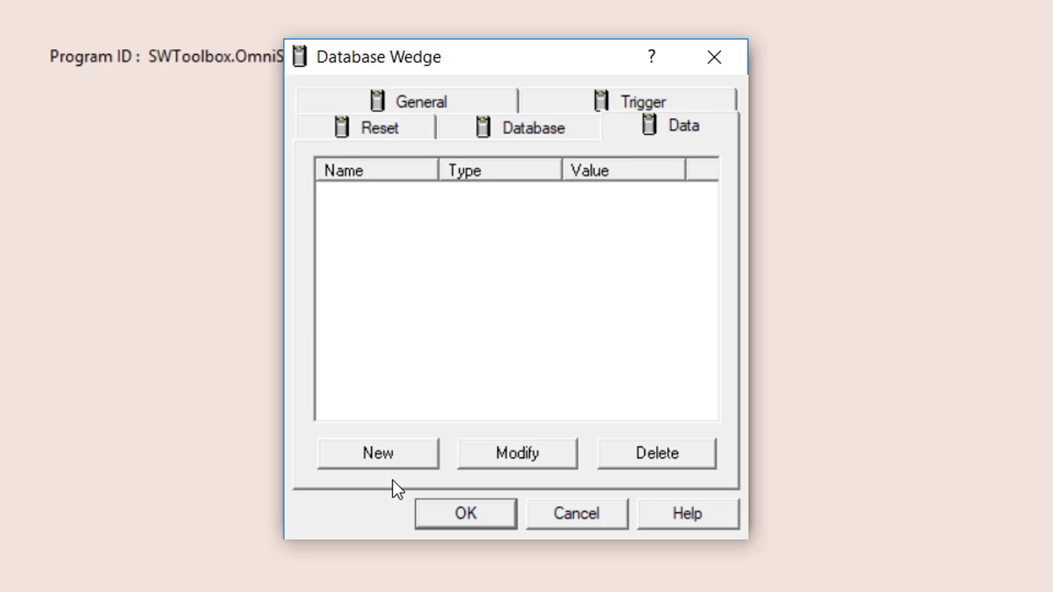
# Start a new column in the Define Column form, with the cursor in Column Value.
pyautogui.hotkey('alt', 'n')
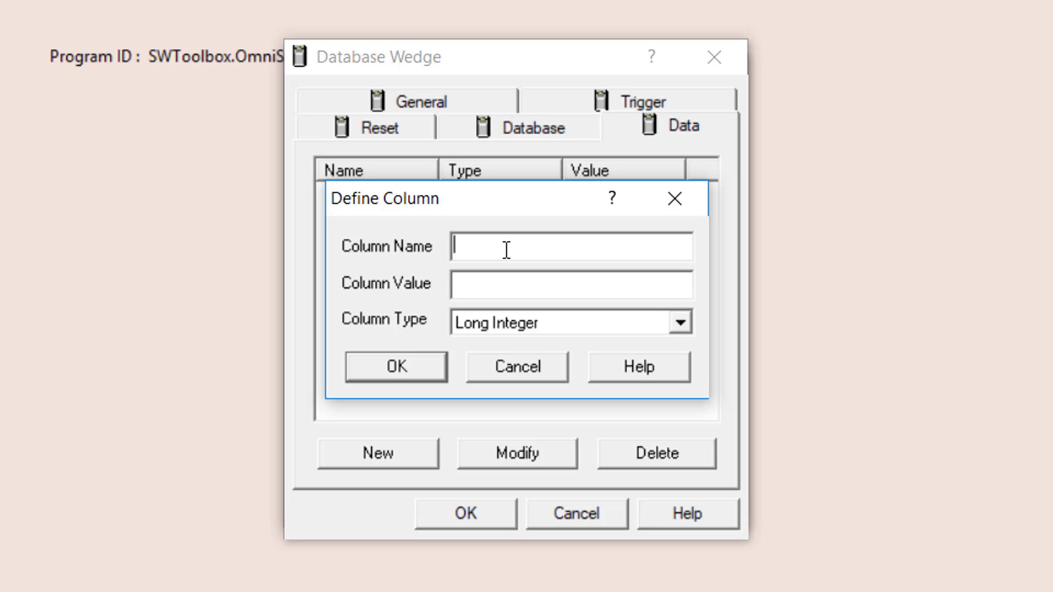
pyautogui.click(481, 285)
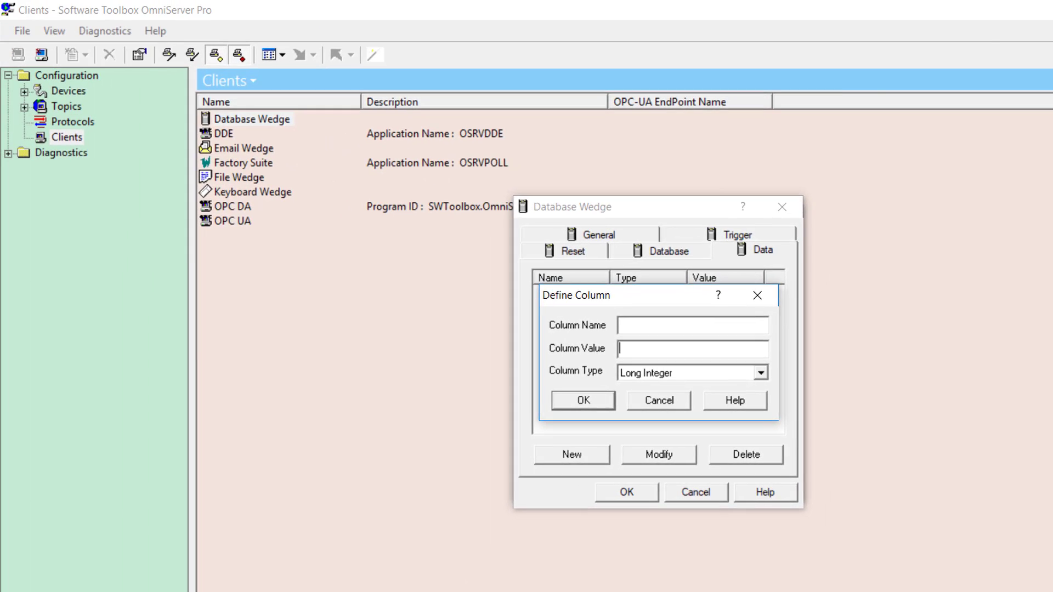
# Open the design of dbo.TankLevel in SSMS to check its Timestamp (datetime) and LevelTank1 (real) columns.
pyautogui.hotkey('alt', 'Tab')
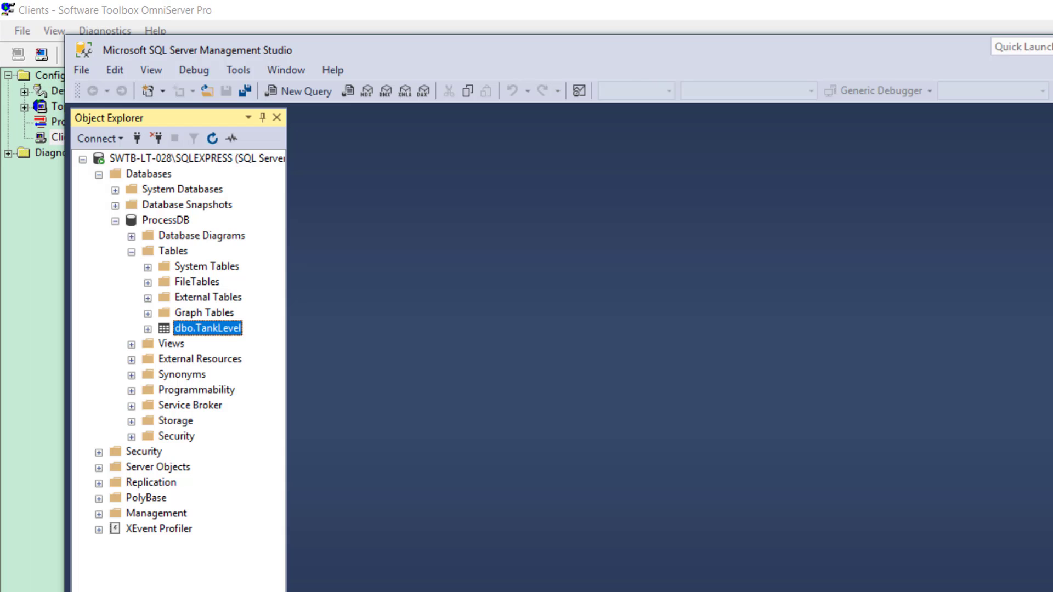
pyautogui.rightClick(191, 327)
pyautogui.click(213, 326)
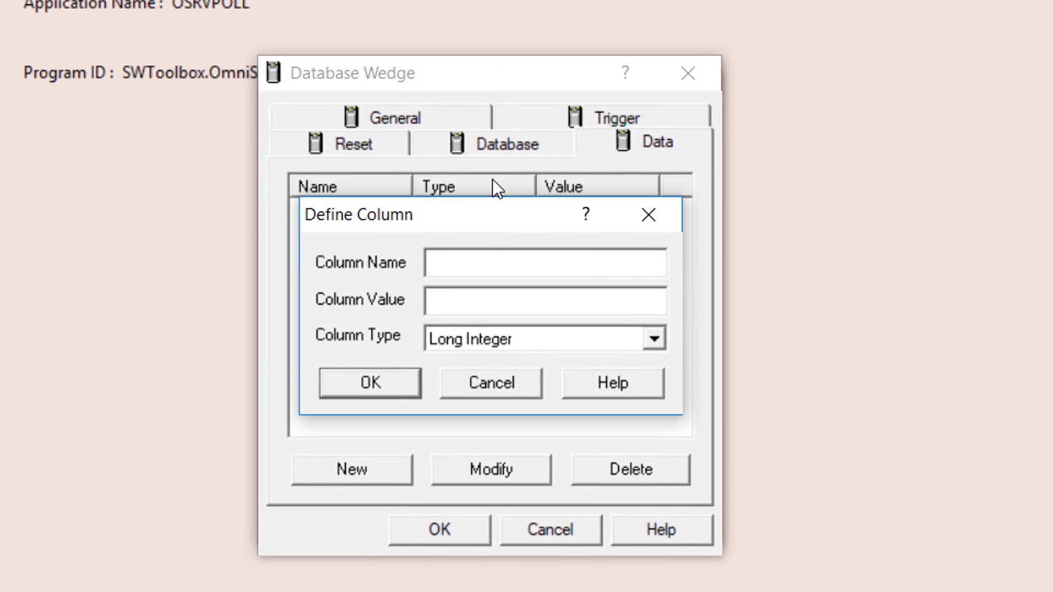
# Define a column named Timestamp, type Timestamp, with value Sensor1.TankLevel.timestamp, and confirm it.
pyautogui.click(454, 274)
pyautogui.write('Timestamp')
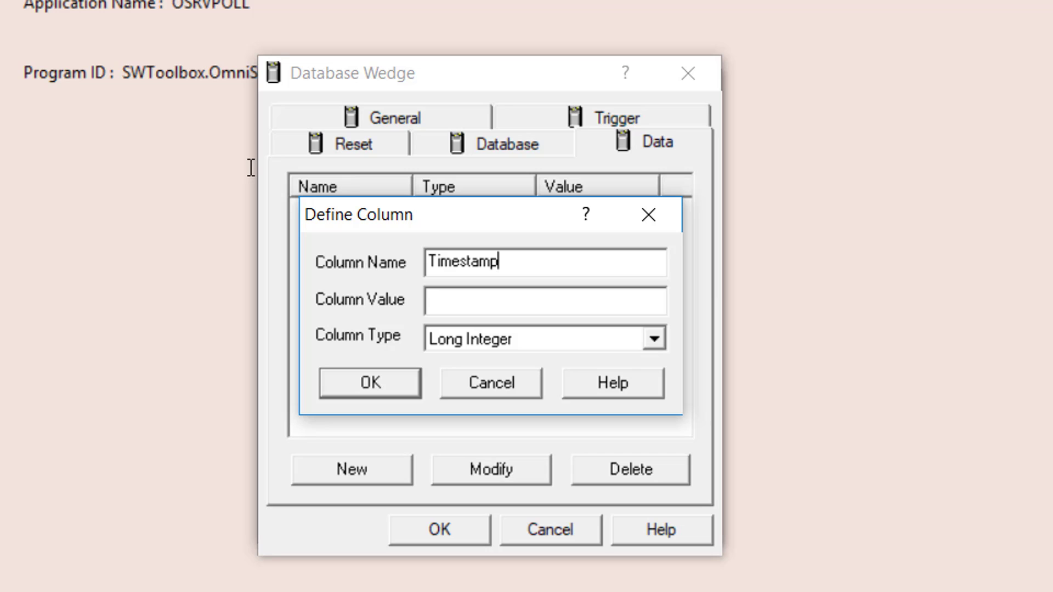
pyautogui.click(630, 341)
pyautogui.scroll(-1, 607, 386)
pyautogui.scroll(-1, 607, 384)
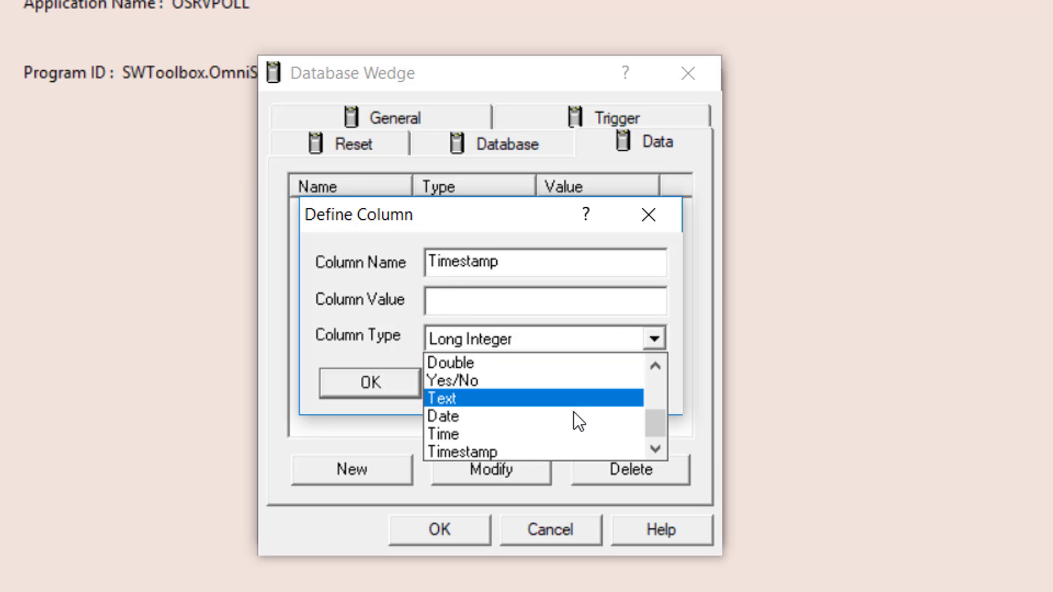
pyautogui.click(512, 447)
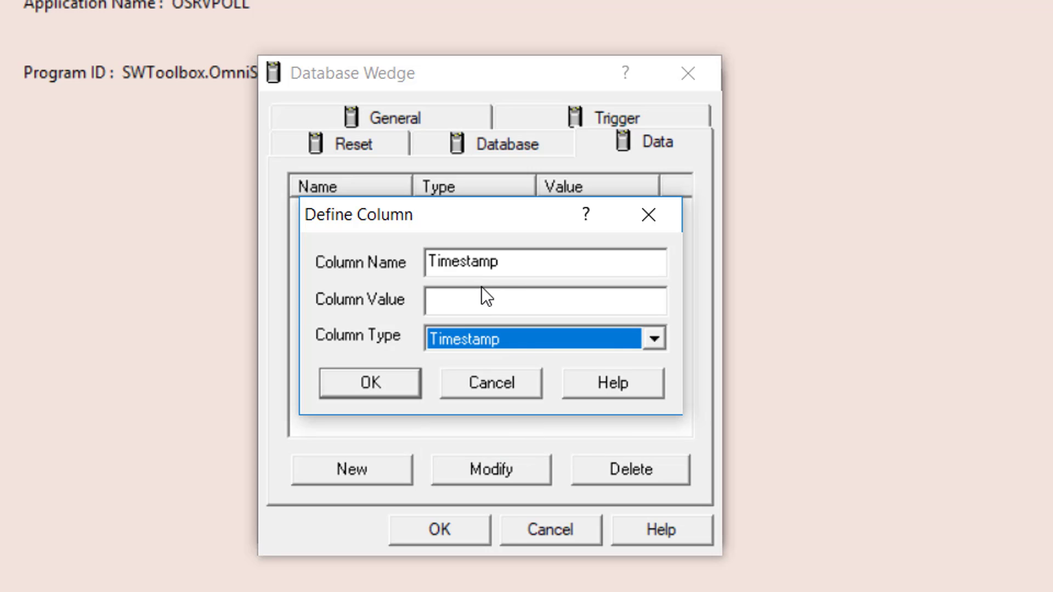
pyautogui.hotkey('shift', 'Tab')
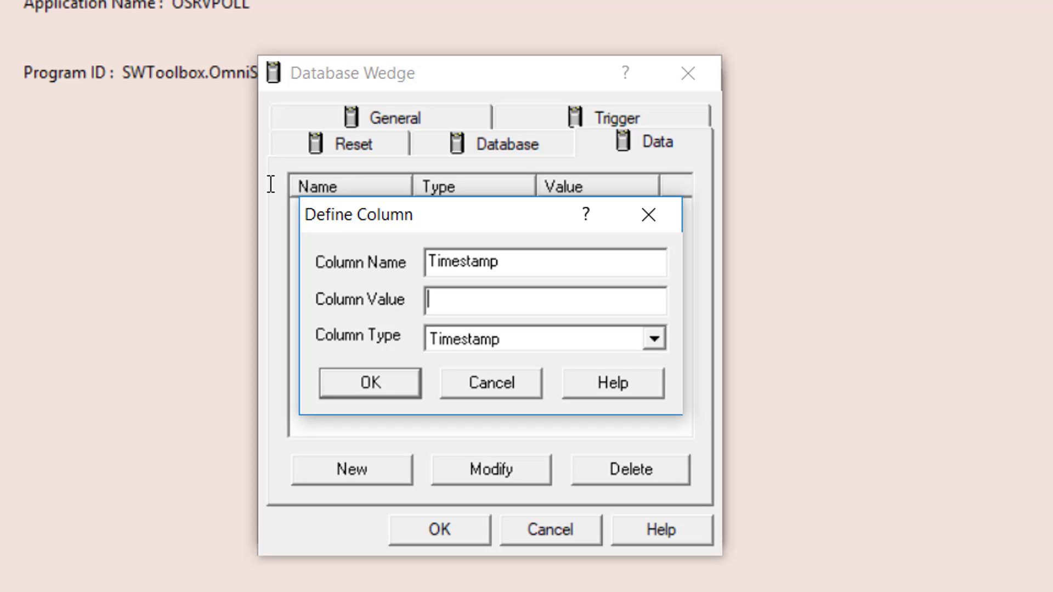
pyautogui.write('Sensor1.TankLevel')
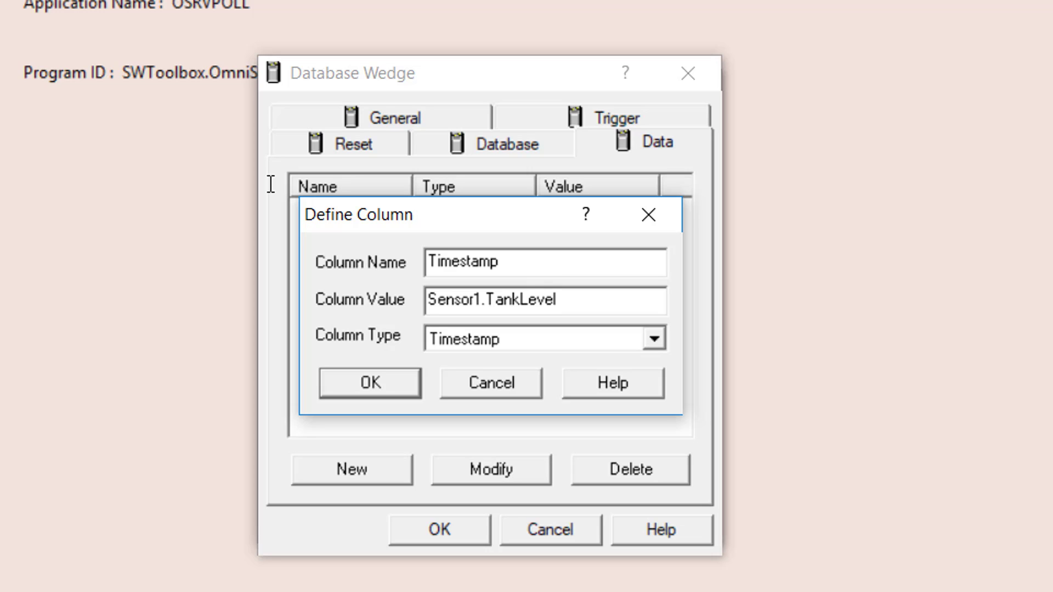
pyautogui.write('.timestamp')
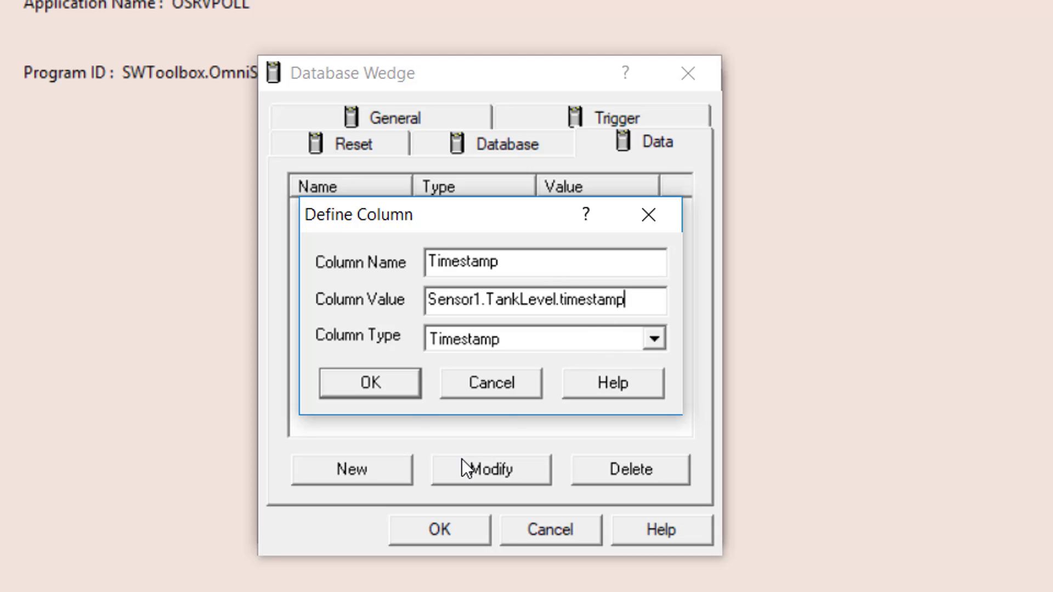
pyautogui.click(396, 392)
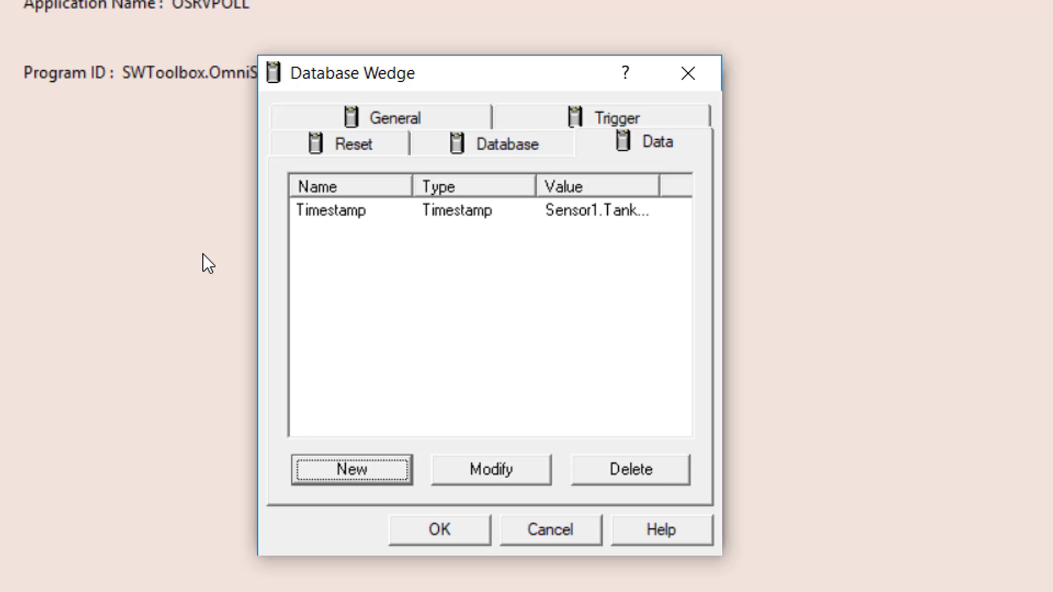
# Fill a new column form with name LevelTank1, type Single and value Sensor1.TankLevel.value.
pyautogui.click(377, 469)
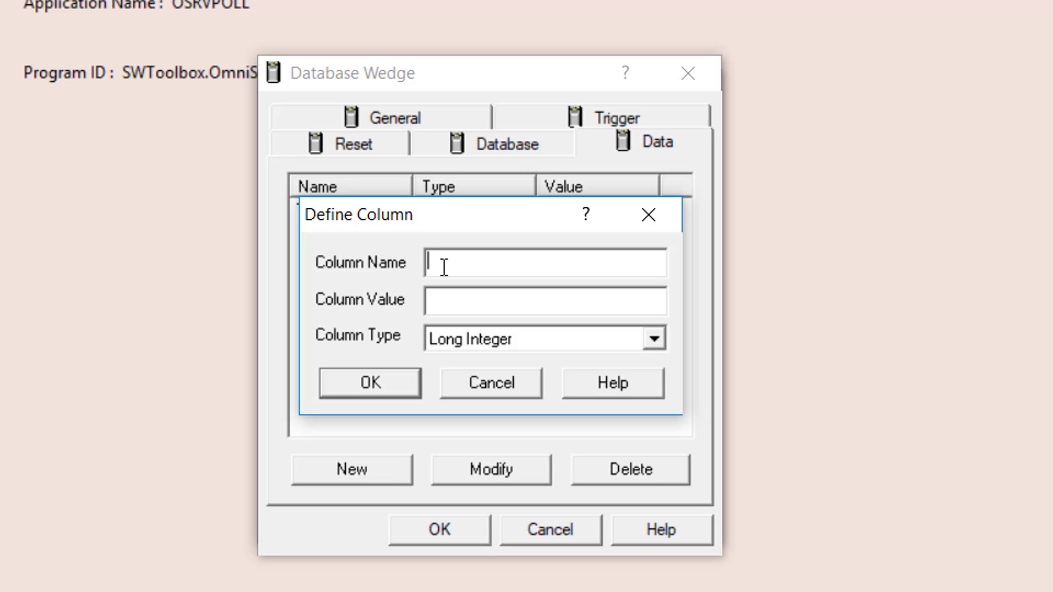
pyautogui.write('LevelTank1')
pyautogui.click(512, 337)
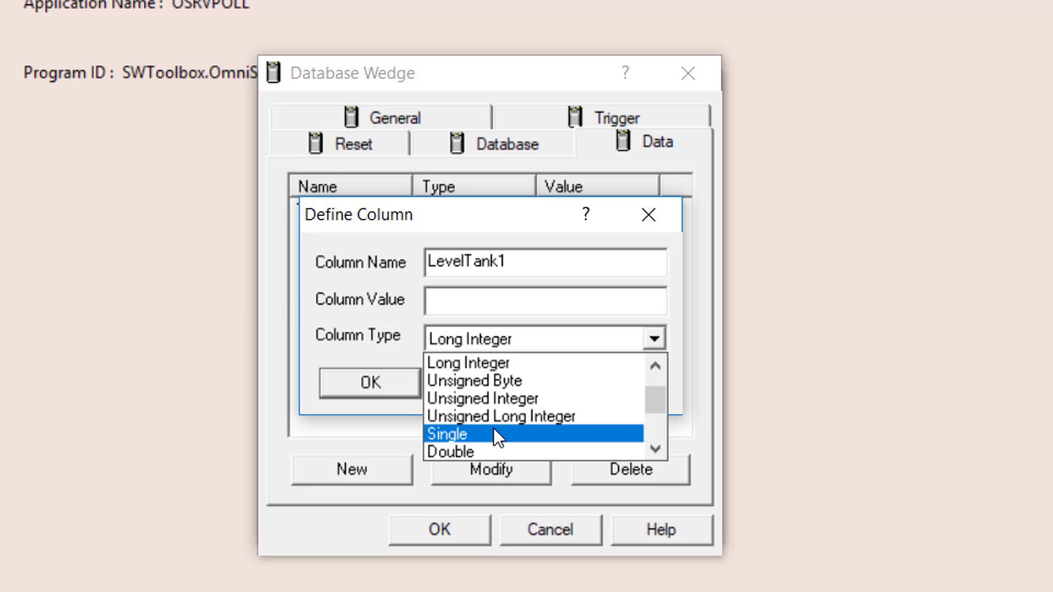
pyautogui.click(494, 434)
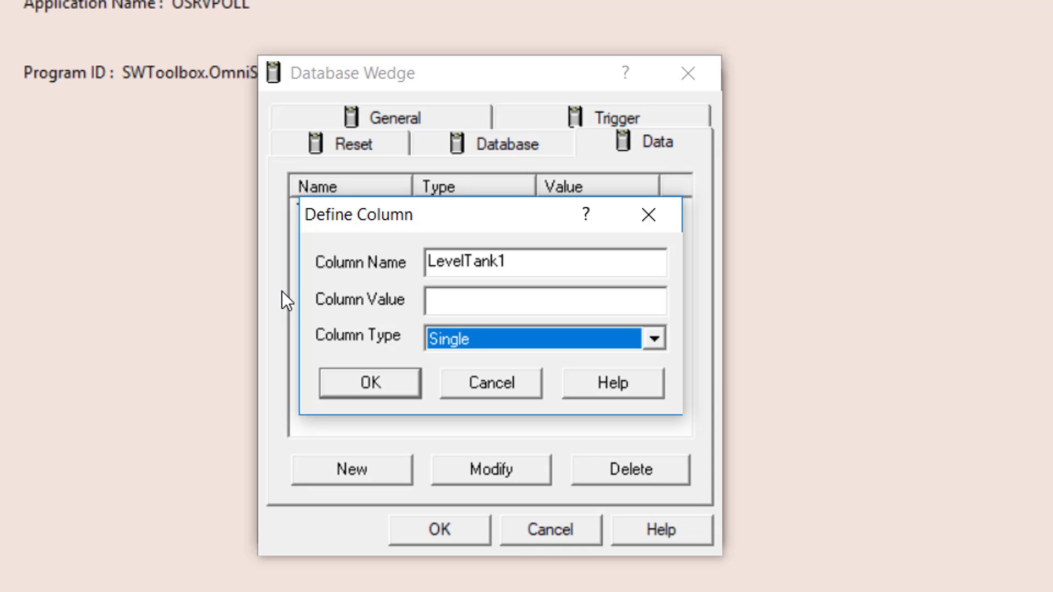
pyautogui.click(510, 342)
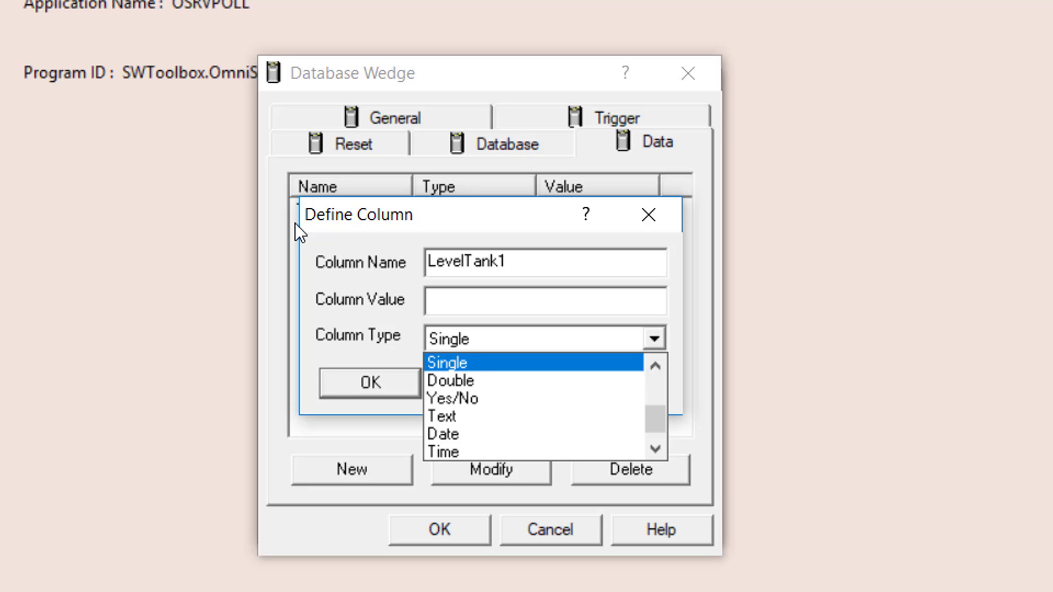
pyautogui.press('Escape')
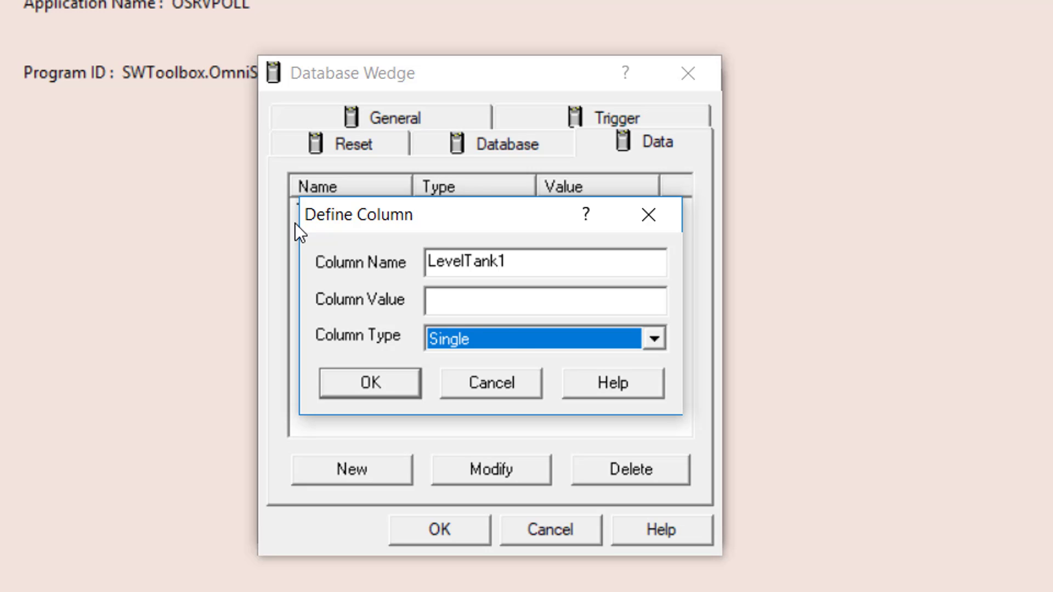
pyautogui.click(501, 306)
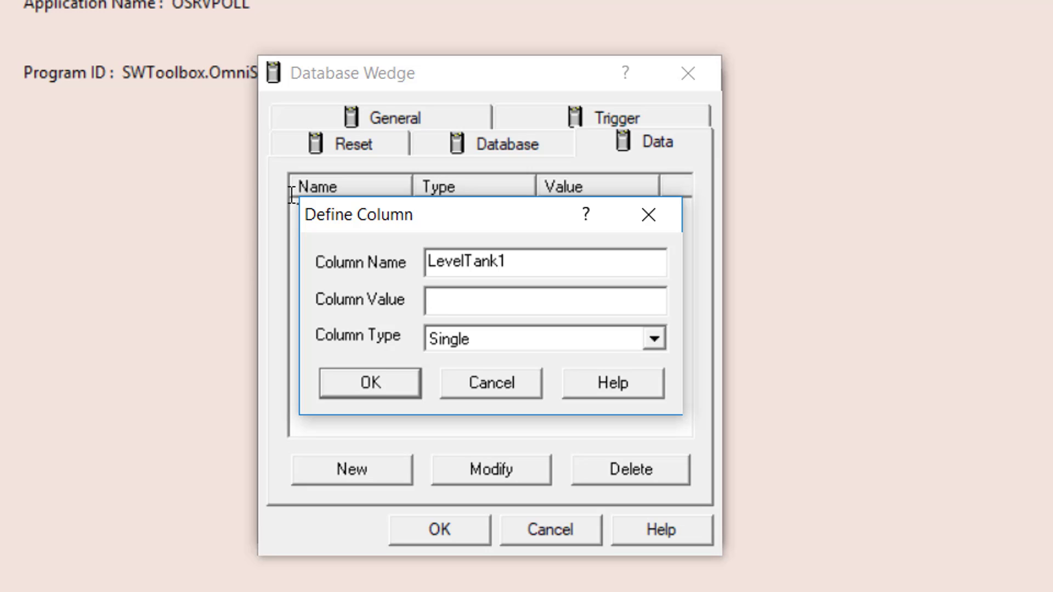
pyautogui.write('Sensor1.L')
pyautogui.press('BackSpace')
pyautogui.write('T')
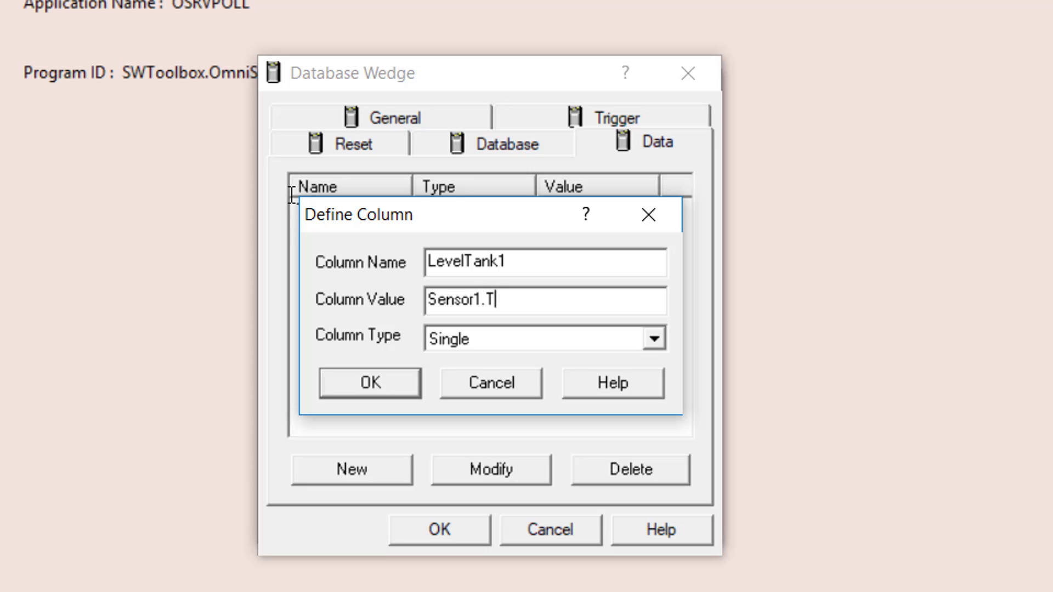
pyautogui.write('ankLevel.')
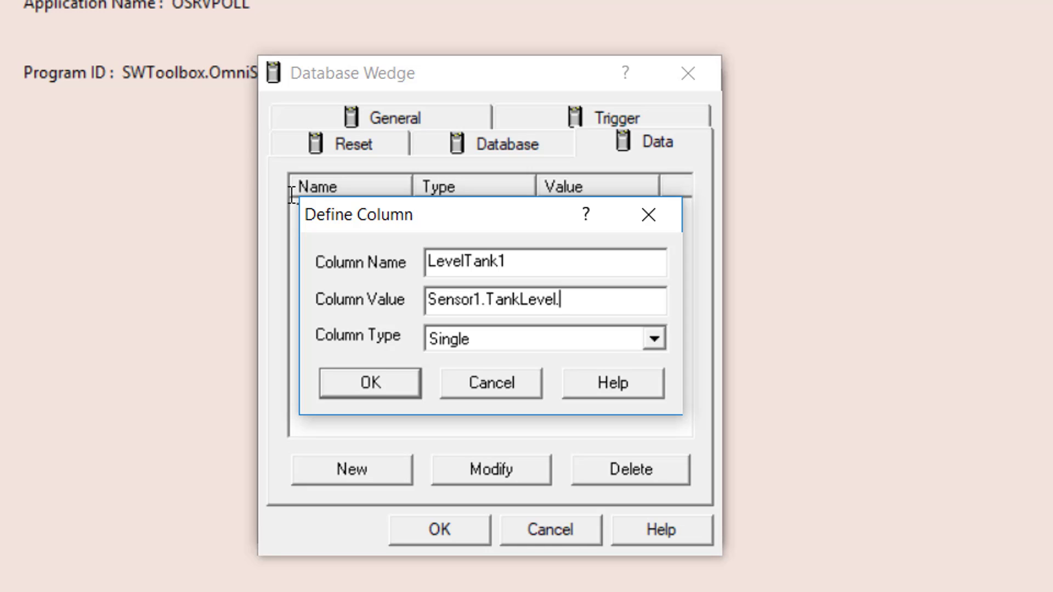
pyautogui.write('value')
# Confirm the LevelTank1 column, save the Tank_Level wedge, and close the Database Wedges list.
pyautogui.click(393, 390)
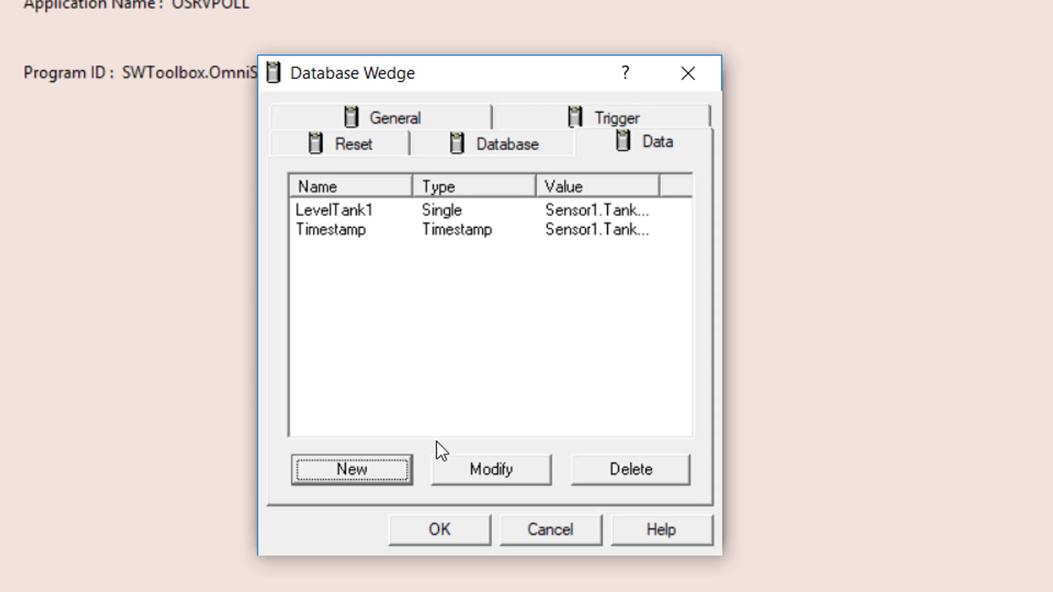
pyautogui.click(456, 535)
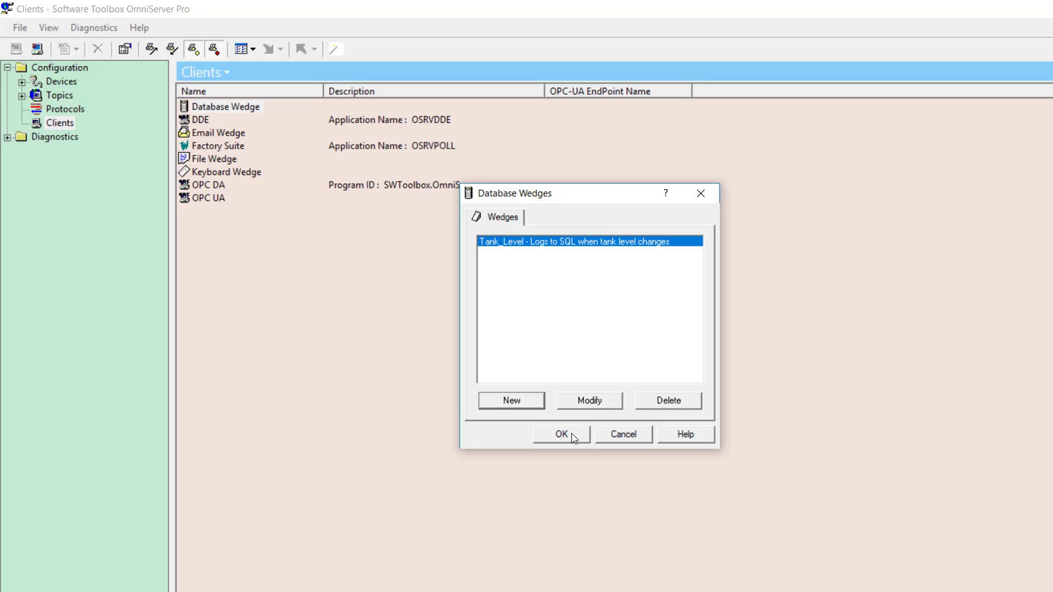
pyautogui.click(561, 434)
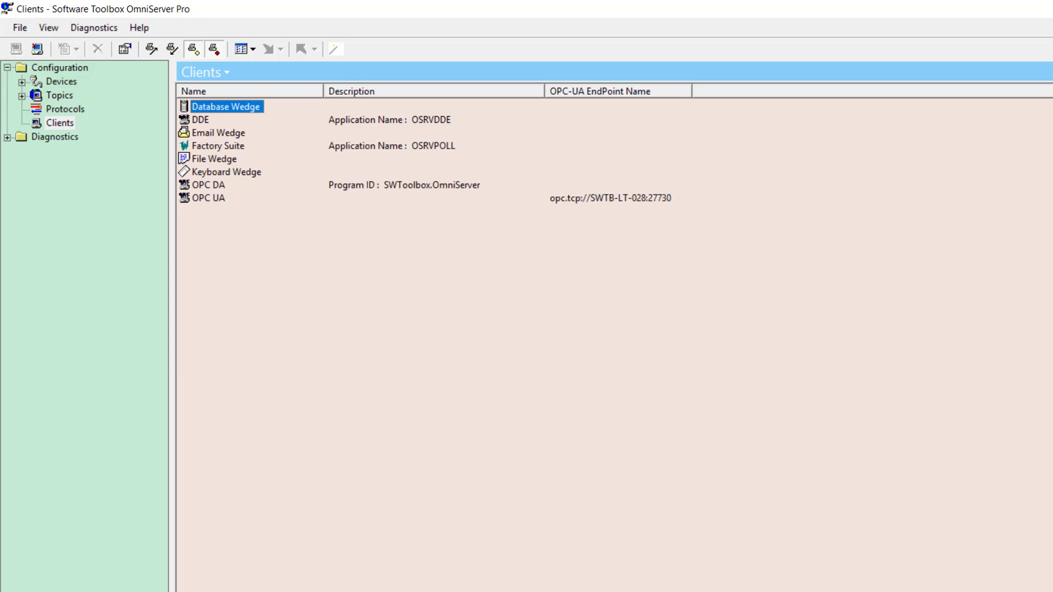
pyautogui.click(891, 591)
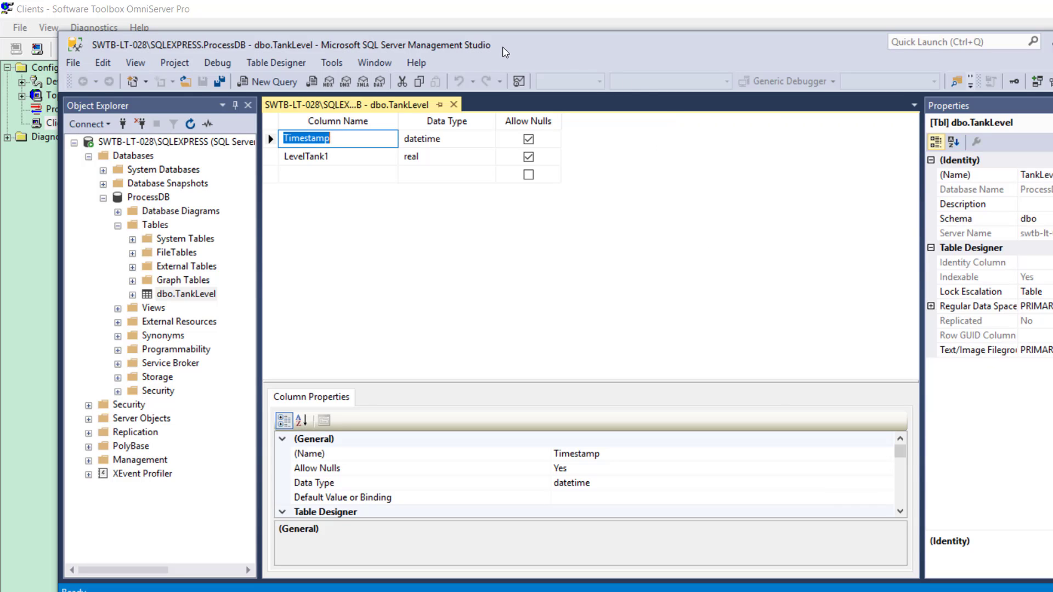
# Close the table designer and run Select Top 1000 Rows on dbo.TankLevel to browse the logged values.
pyautogui.click(453, 104)
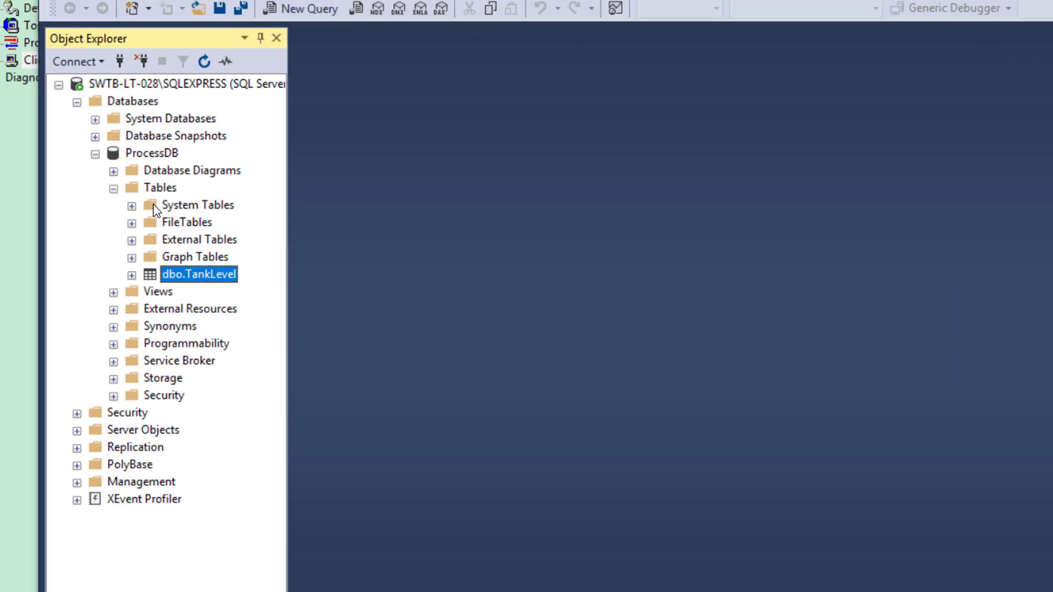
pyautogui.hotkey('shift', 'F10')
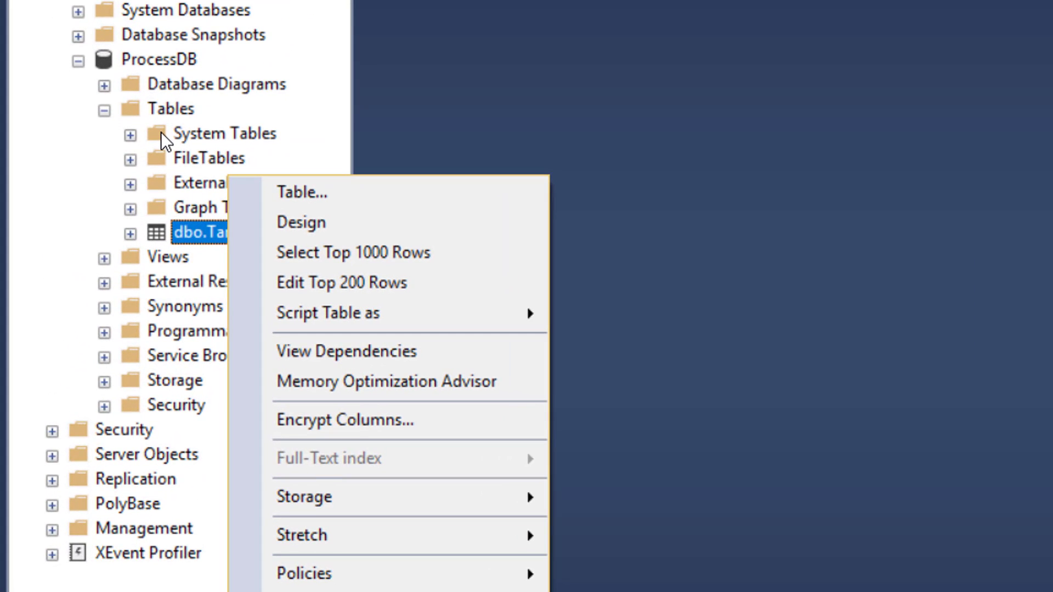
pyautogui.click(298, 260)
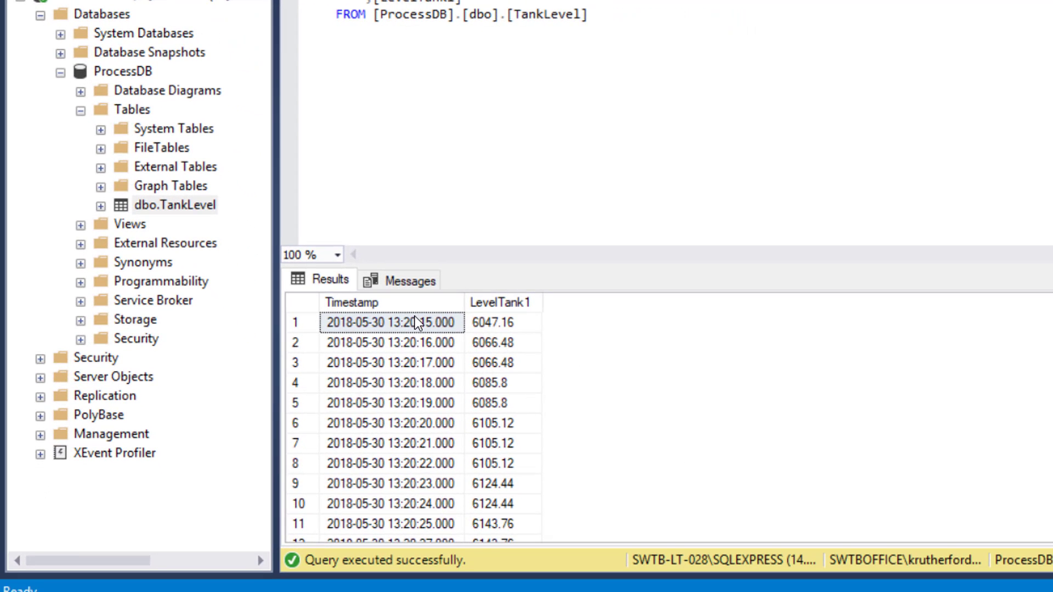
pyautogui.click(415, 319)
pyautogui.scroll(-7, 443, 382)
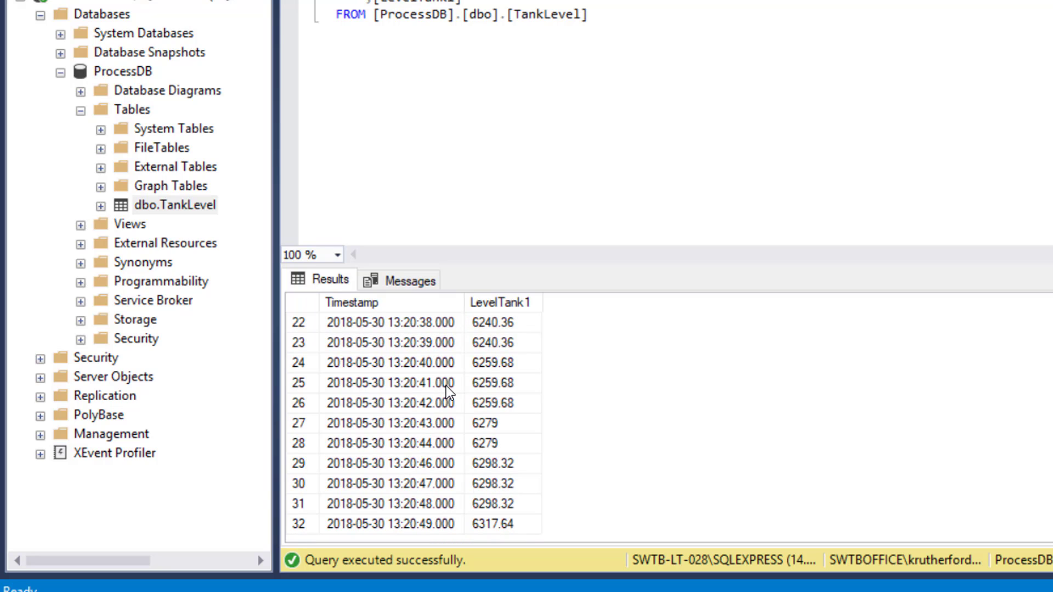